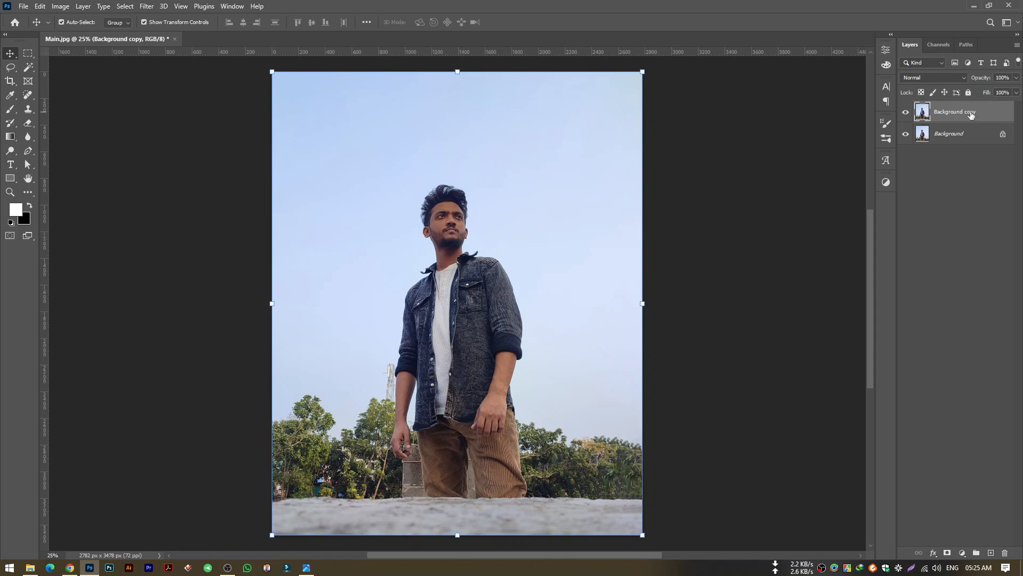
- Rename the duplicated background layer to Main and convert it to a smart object
text(Main)
key(Return)
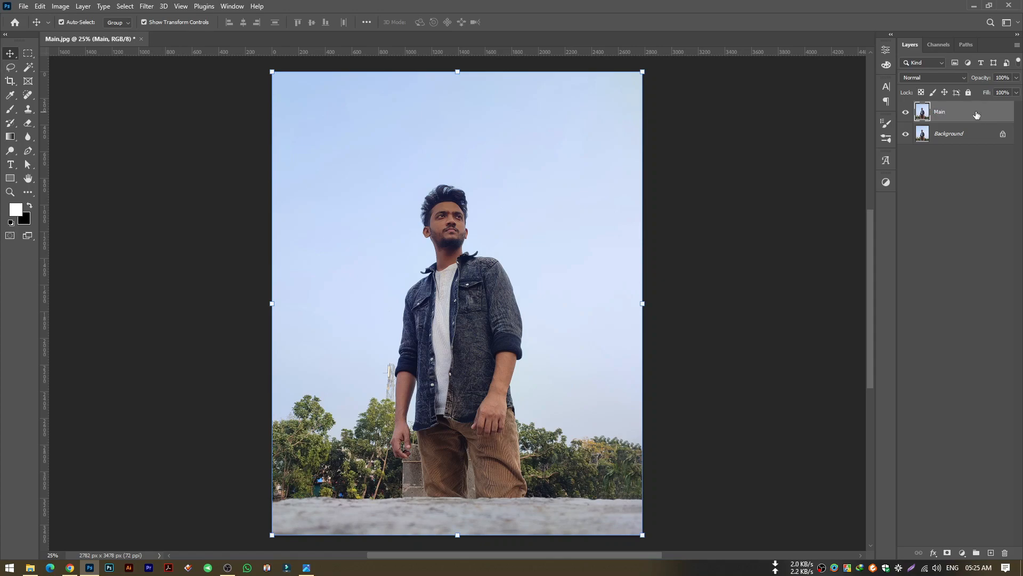
right_click(965, 117)
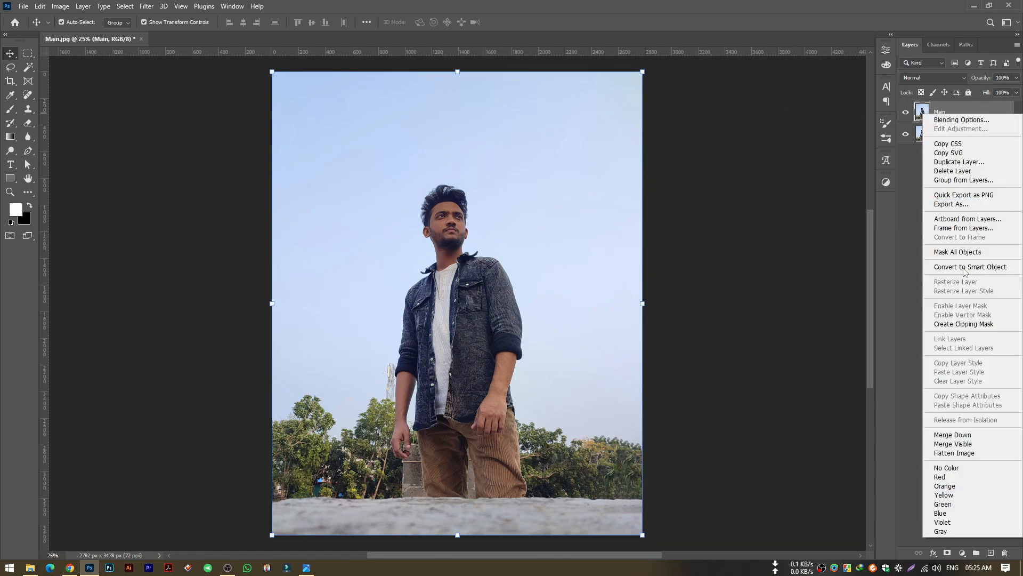
click(959, 265)
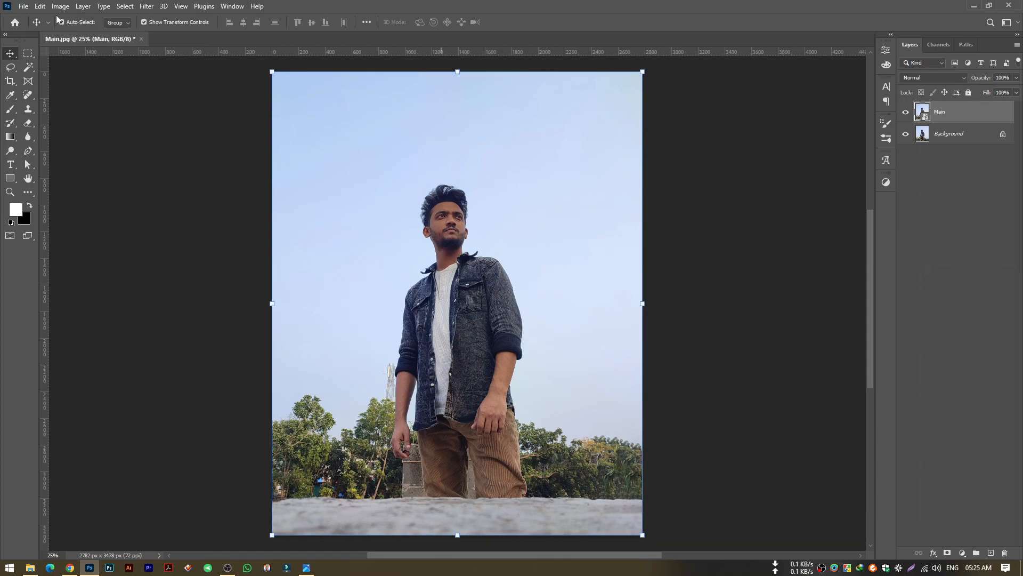
- Start Sky Replacement on the Main layer and pick the cloudy sky preset from the Blue Skies set
click(40, 6)
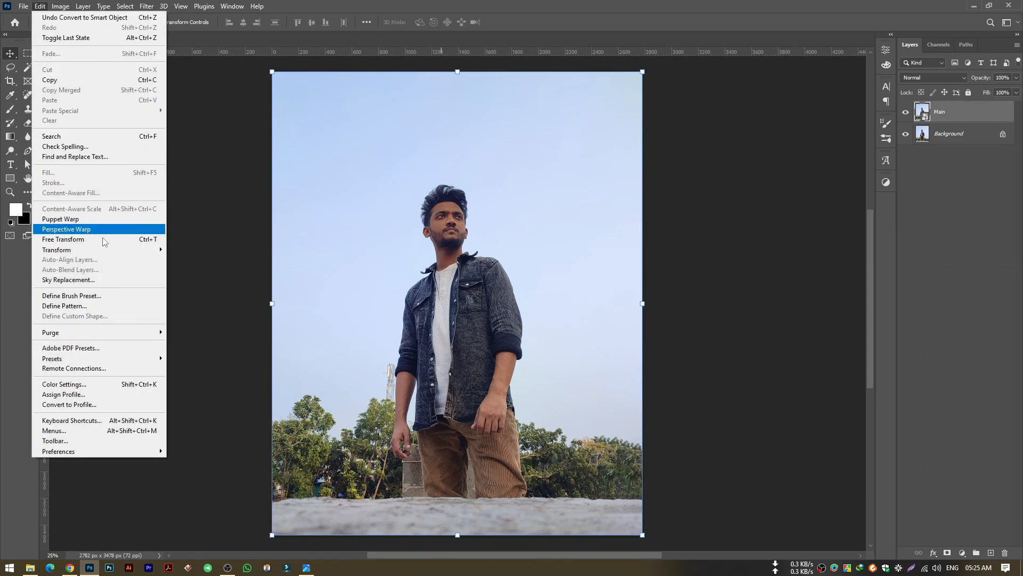
click(101, 279)
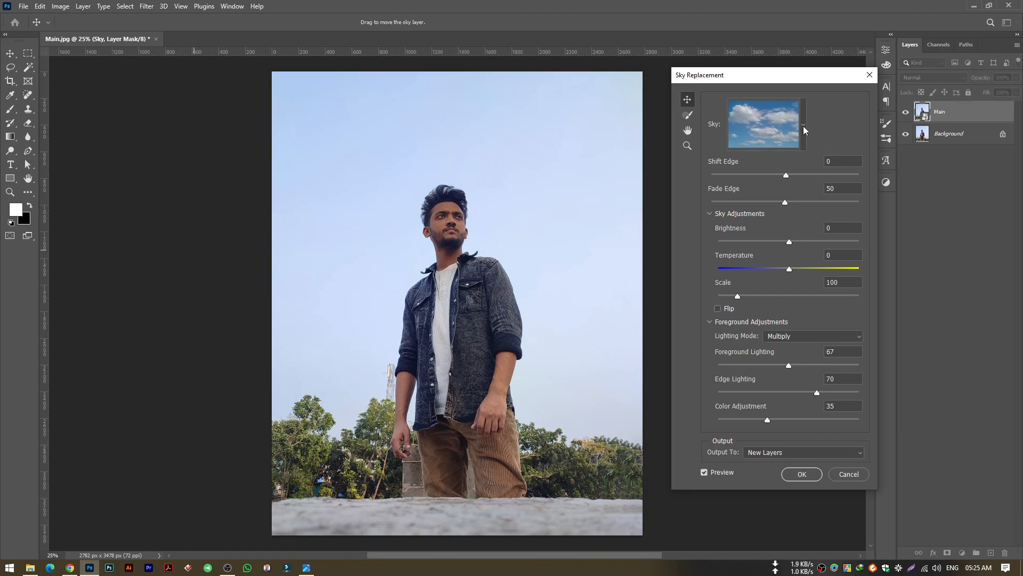
click(803, 125)
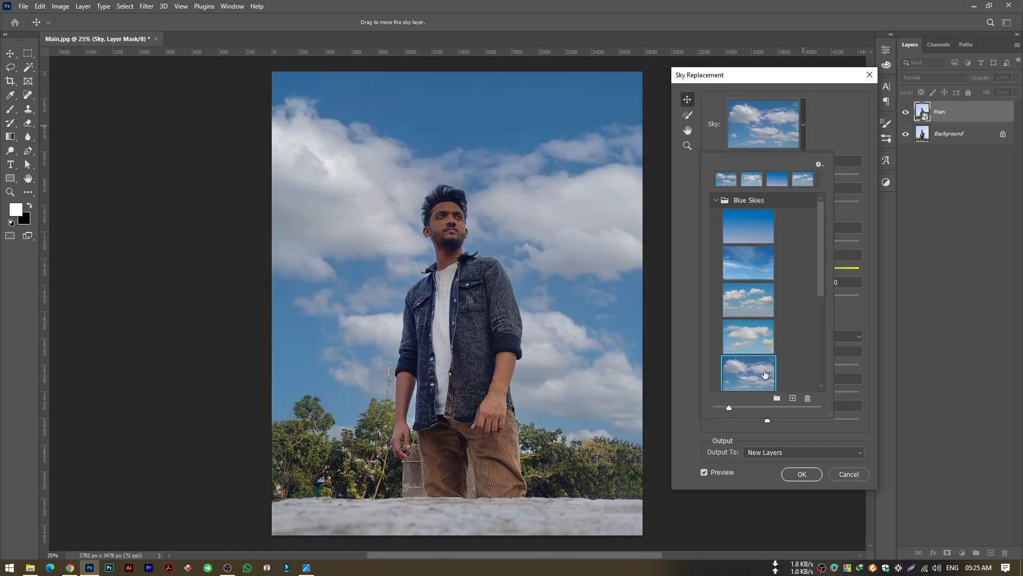
click(840, 134)
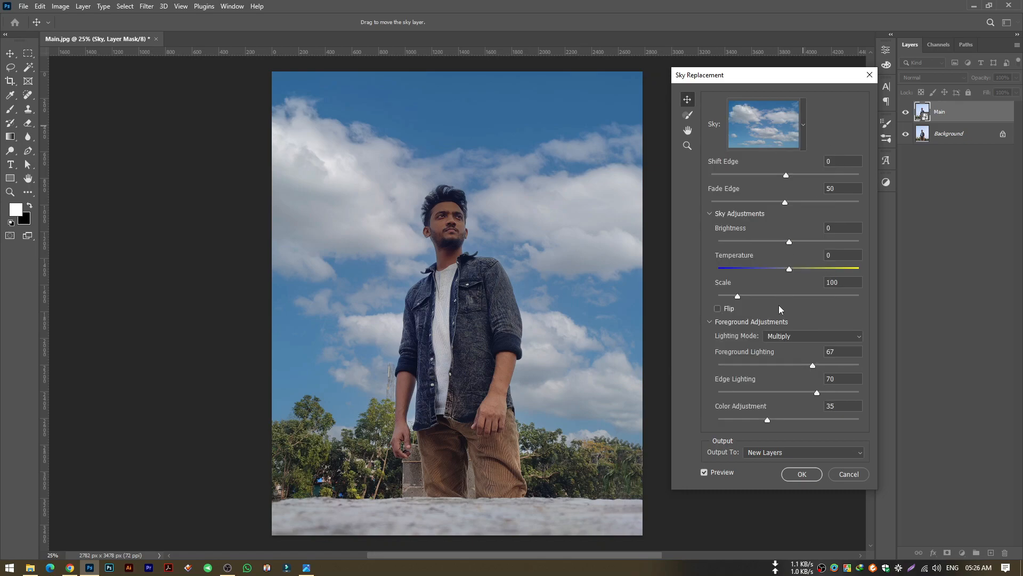
- Set the replacement sky's scale to 110, temperature to 9 and brightness to 64, and output it to new layers
drag(852, 280, 818, 283)
text(110)
click(792, 268)
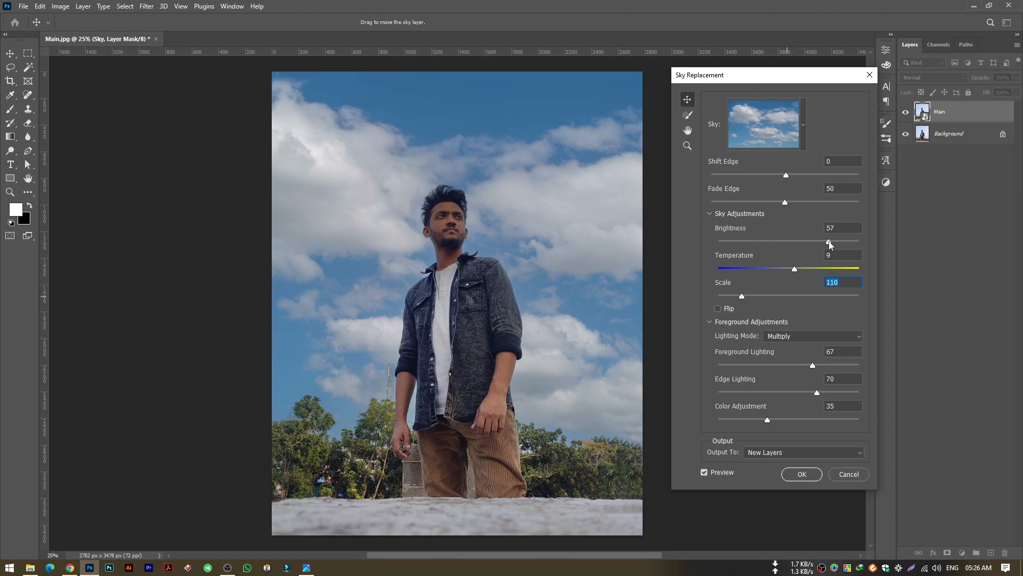
drag(830, 244, 835, 244)
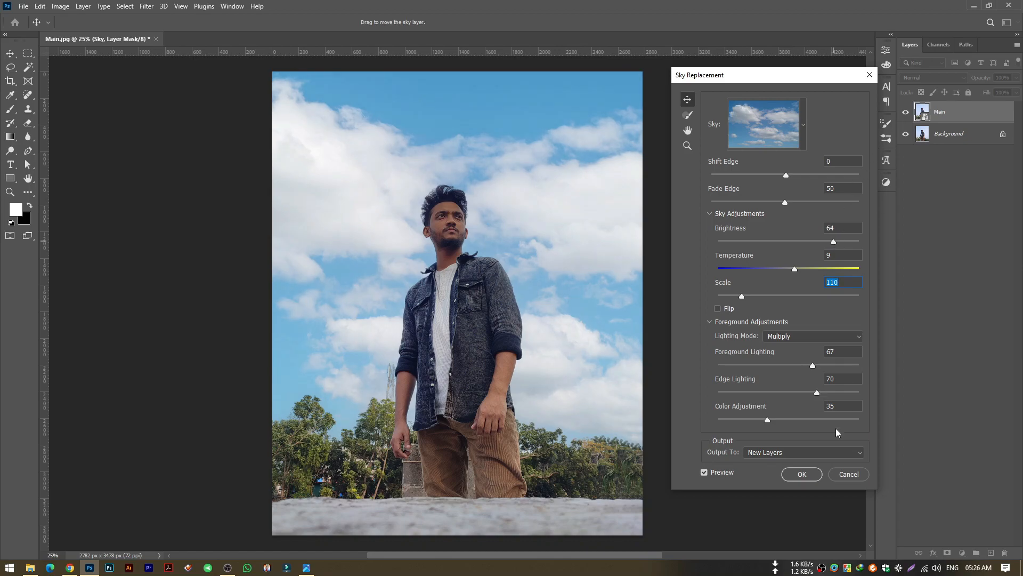
click(801, 474)
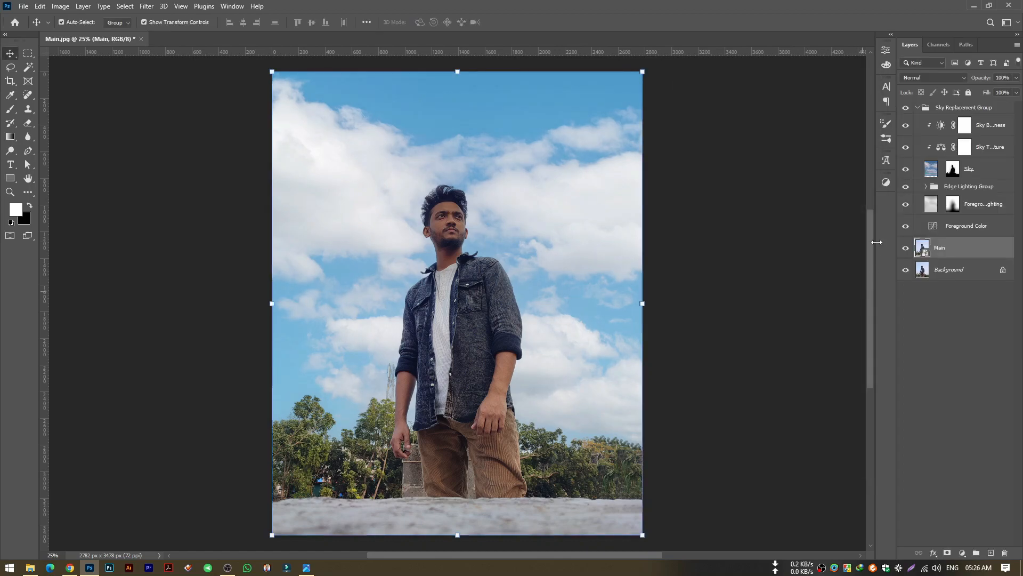
- Collapse the Sky Replacement Group and set its opacity to 70%
click(919, 108)
click(965, 113)
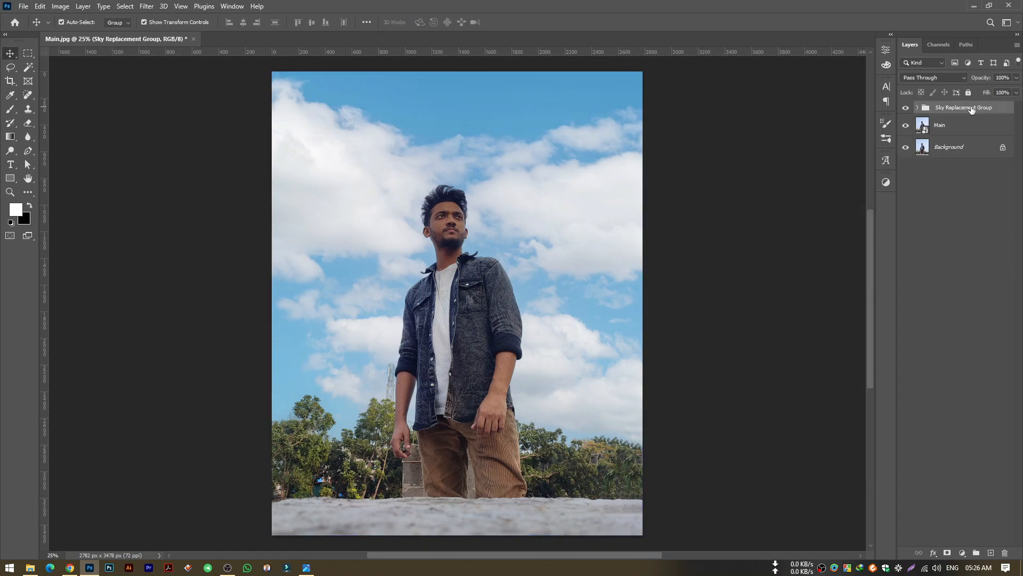
click(1016, 93)
drag(1016, 92, 995, 91)
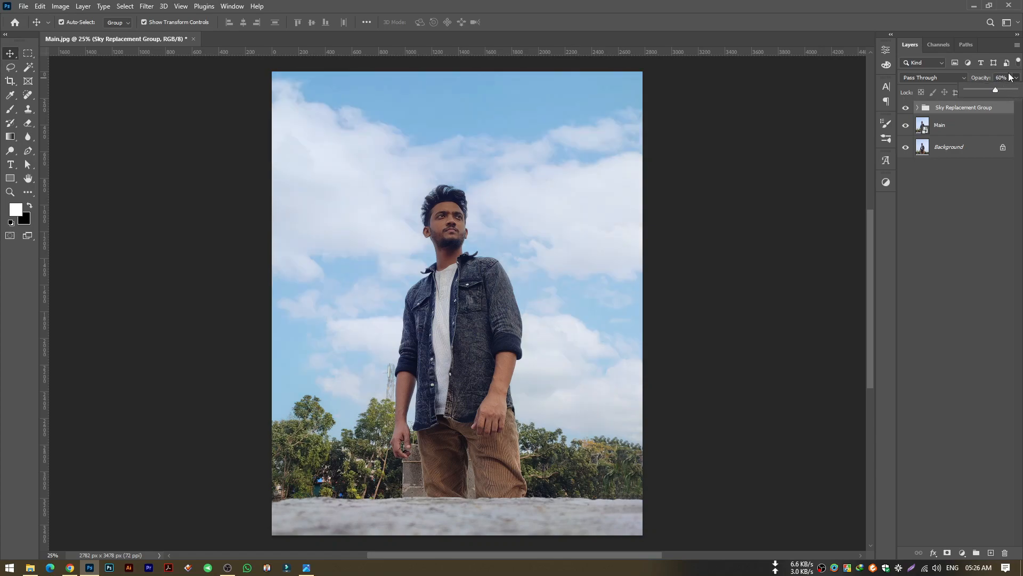
click(1003, 77)
text(70)
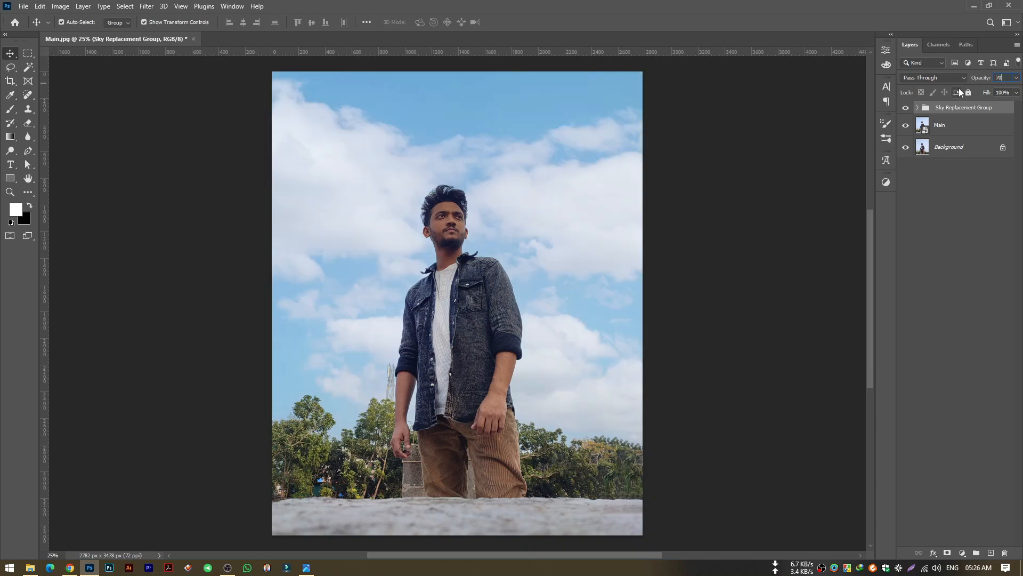
click(982, 197)
- Convert the Sky Replacement Group and the Main layer into a single smart object and name it Main
click(981, 114)
shift+click(975, 128)
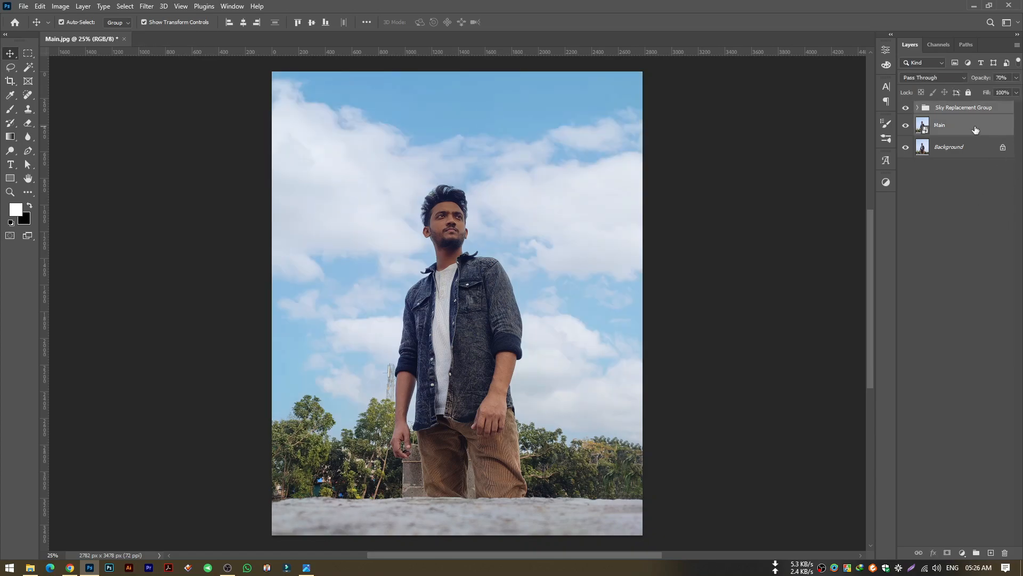
right_click(976, 130)
click(949, 233)
double_click(957, 111)
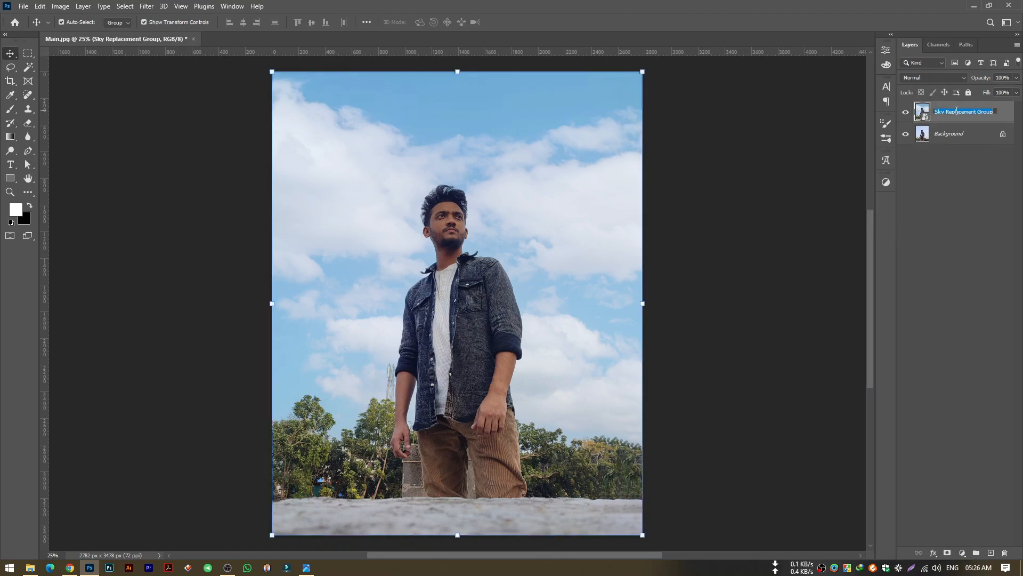
text(Mas)
key(Return)
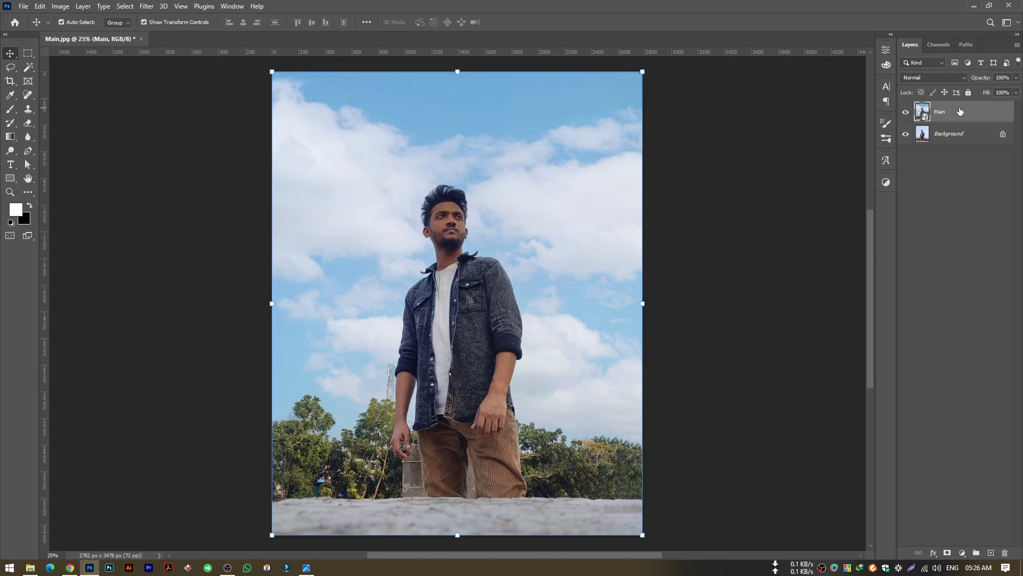
- Start the Camera Raw filter on the Main layer and set the basic Temperature to +11
click(148, 7)
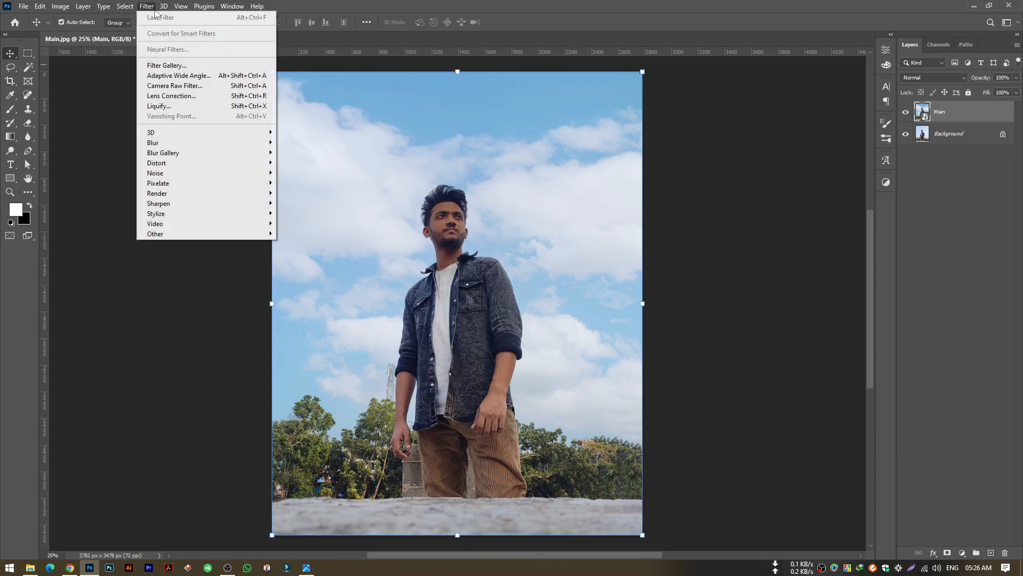
click(198, 87)
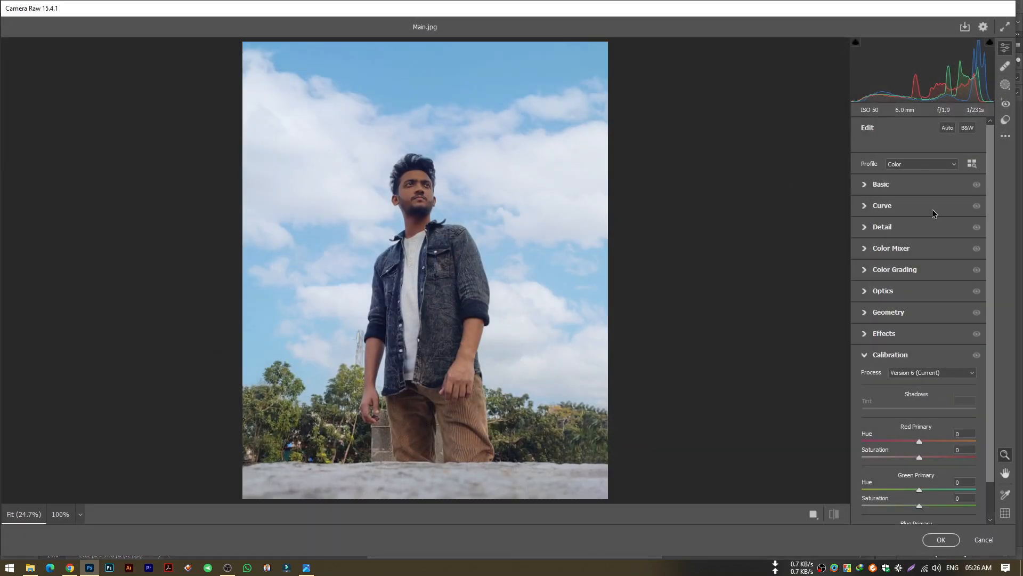
click(865, 184)
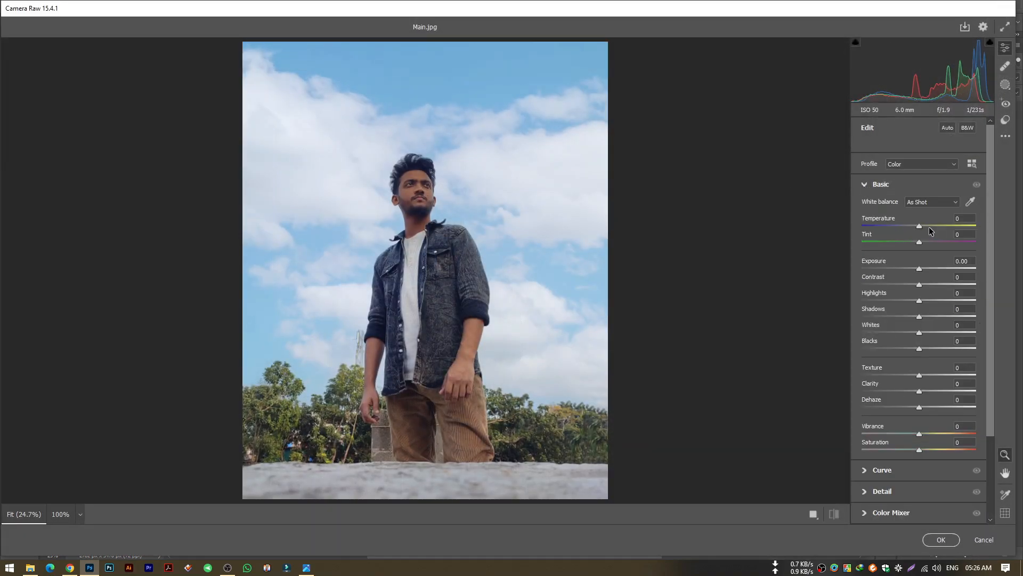
drag(923, 225, 928, 224)
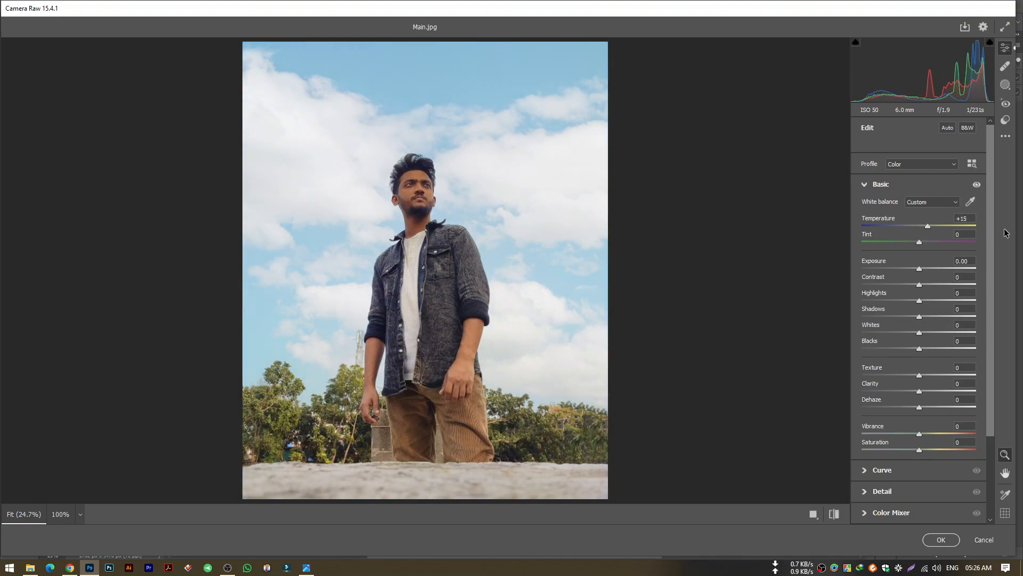
click(971, 219)
text(10)
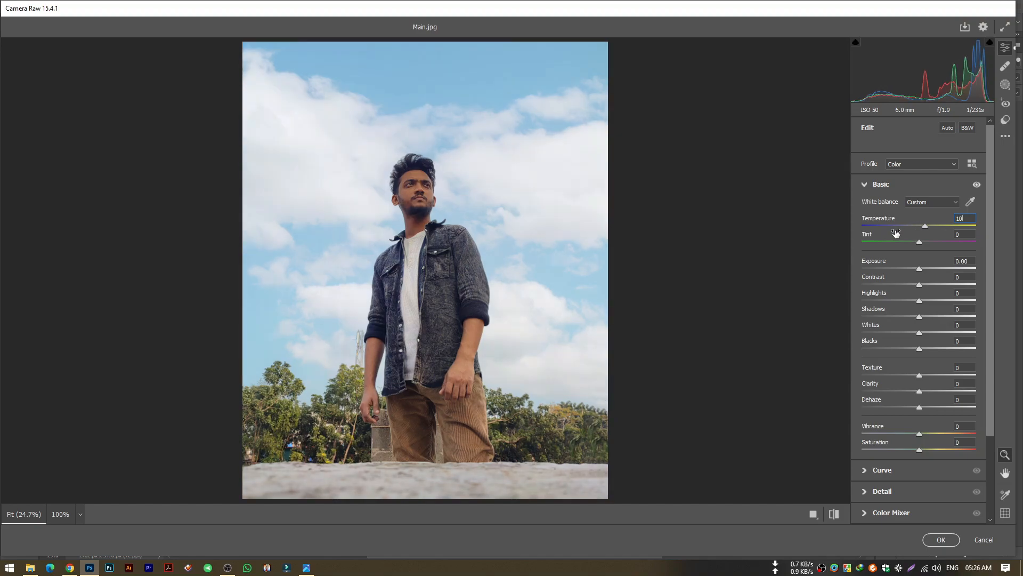
key(Up)
- Set the white balance Tint to -6 and collapse the basic adjustments
drag(919, 244, 912, 244)
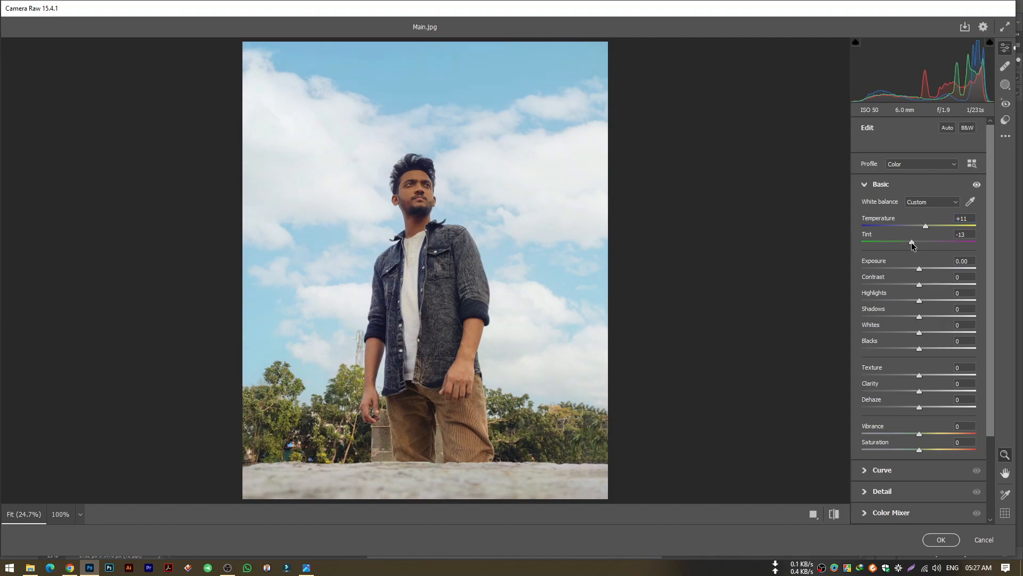
click(973, 234)
text(-6)
click(950, 184)
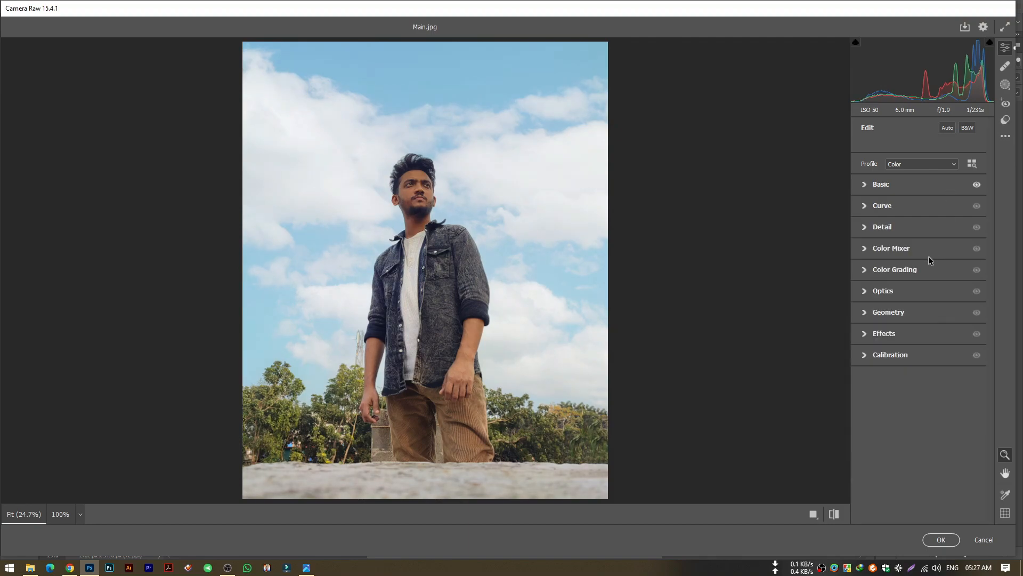
- Reopen the basic adjustments and set the Contrast to -30
click(868, 187)
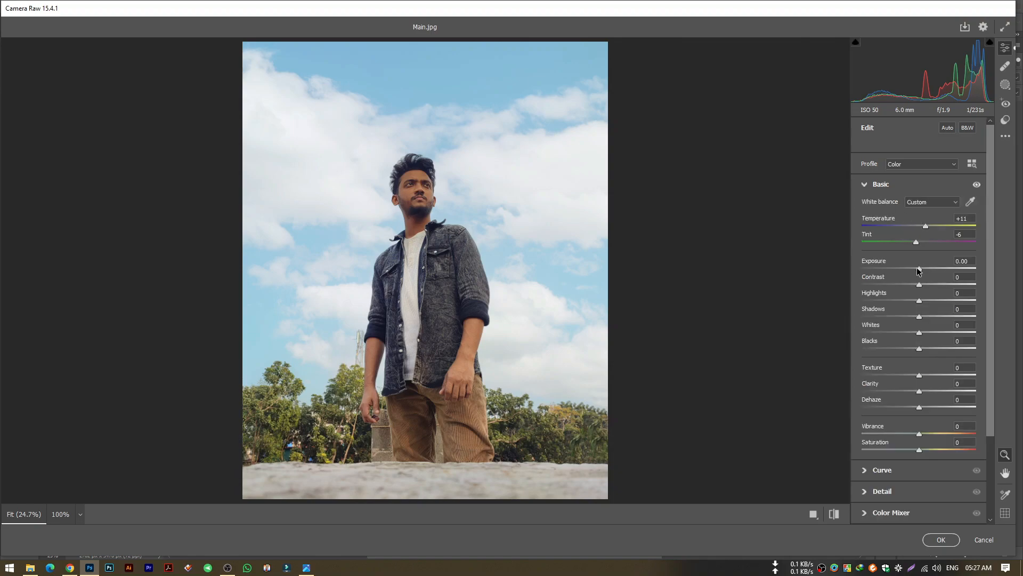
drag(919, 286, 907, 288)
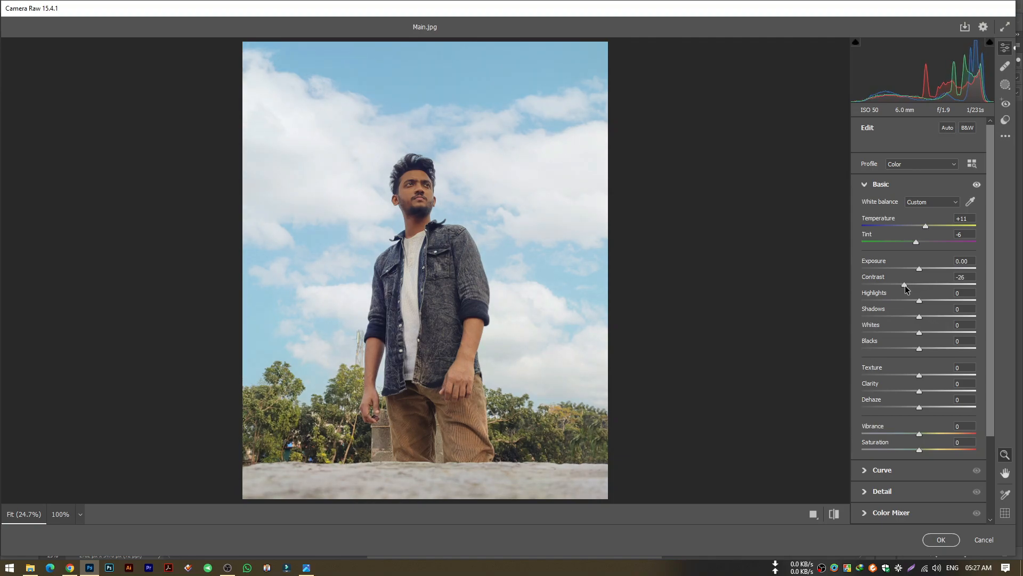
click(971, 277)
text(-30)
click(919, 302)
drag(919, 302, 889, 312)
click(964, 292)
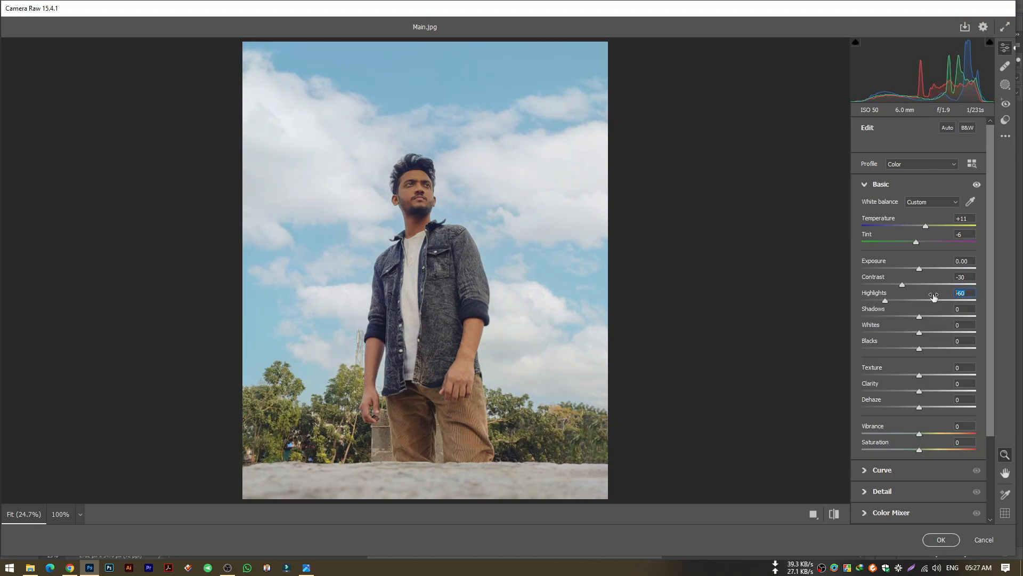
text(-)
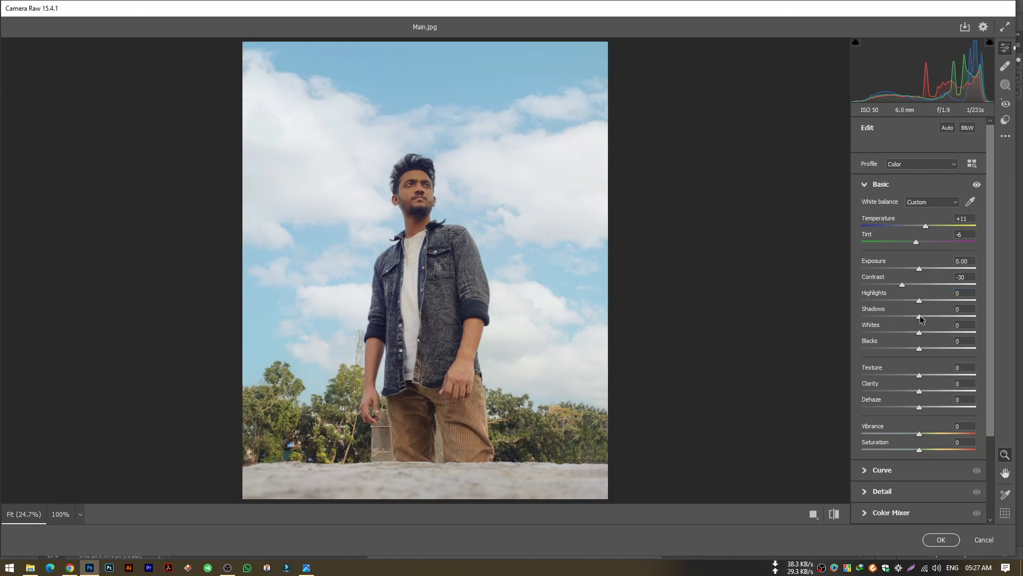
- Set the basic Shadows to +20 and the Whites to +10
drag(919, 317, 940, 315)
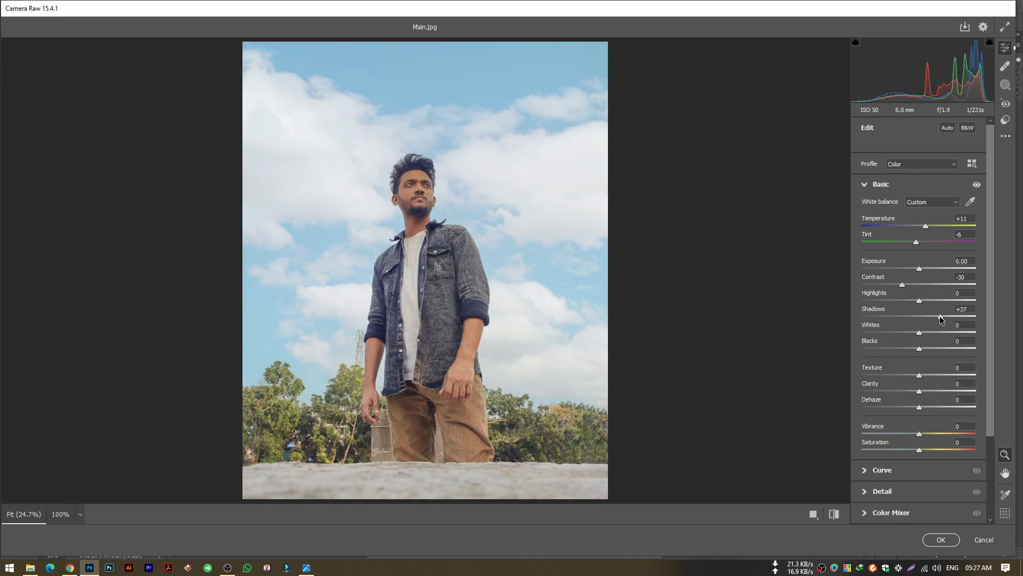
text(1)
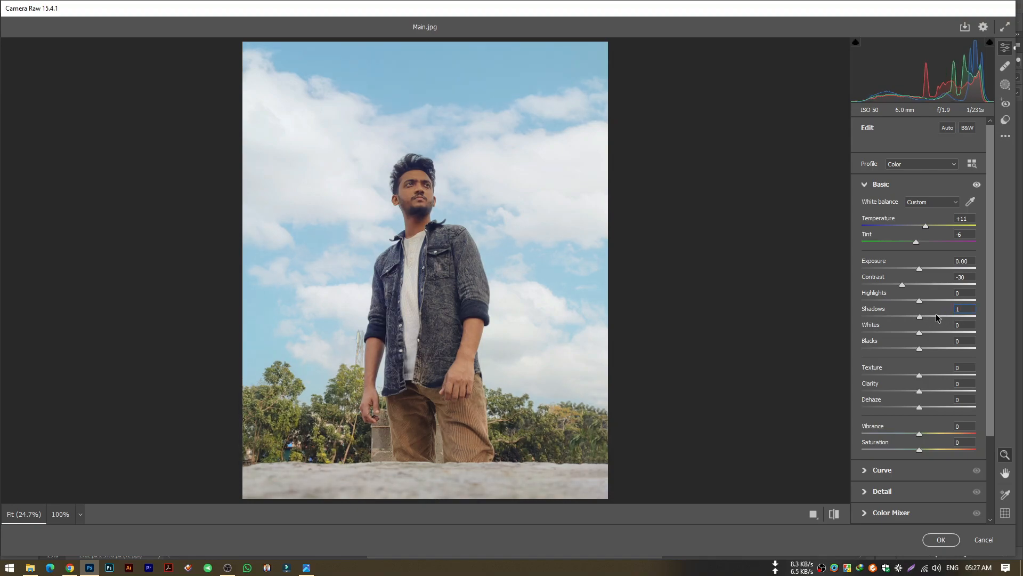
text(20)
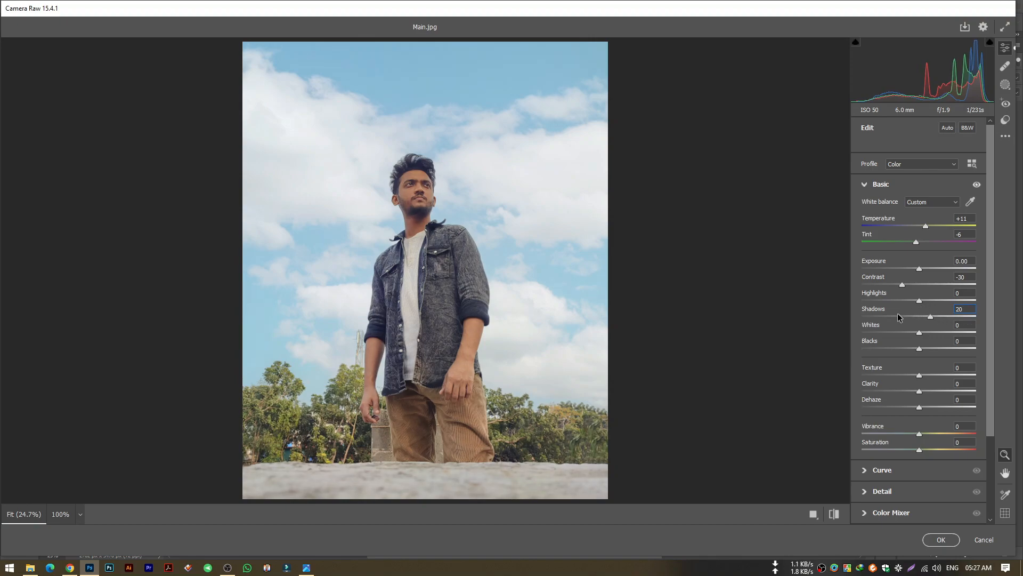
key(Return)
drag(921, 331, 923, 332)
click(964, 325)
text(10)
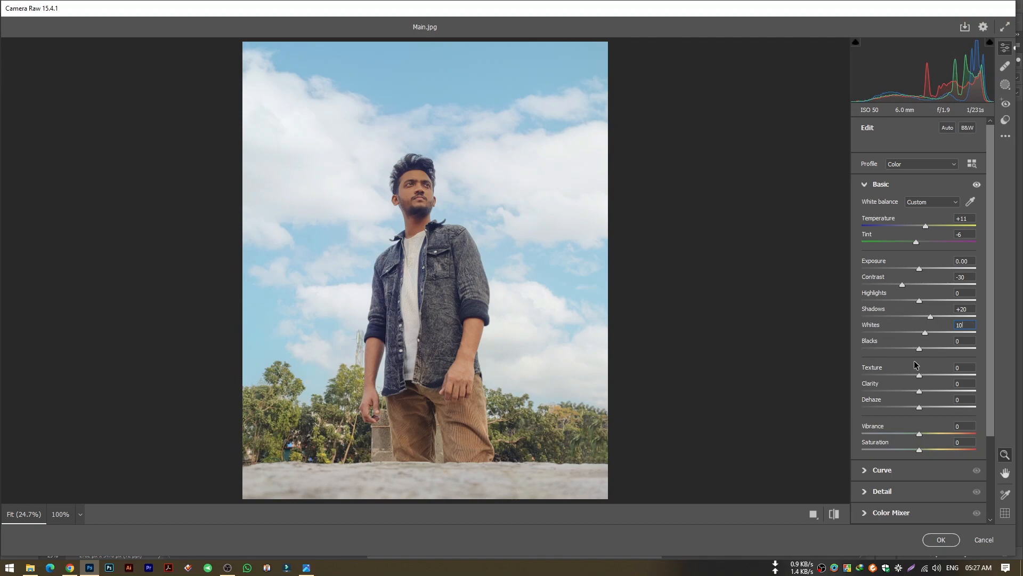
- Set the basic Blacks to -10 and the Texture to +70
drag(919, 349, 915, 349)
click(965, 341)
text(-10)
click(965, 368)
text(70)
key(Return)
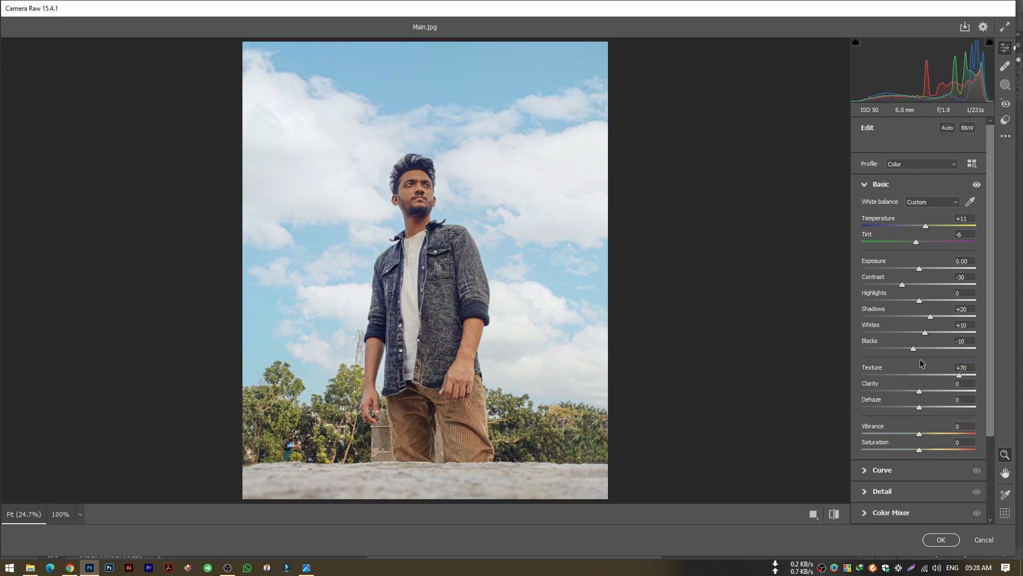
- Set the basic Clarity to +7 and the Dehaze to +10
click(968, 381)
drag(937, 387, 939, 388)
click(956, 398)
text(10)
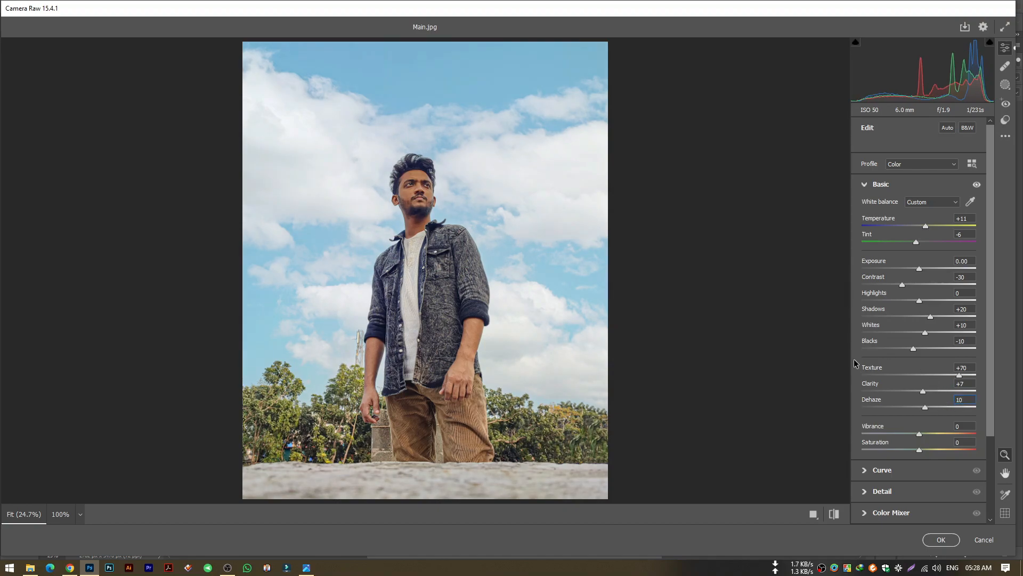
key(Return)
- Set the basic Vibrance to +20 and lower the Saturation to about -13
click(923, 434)
click(962, 426)
text(20)
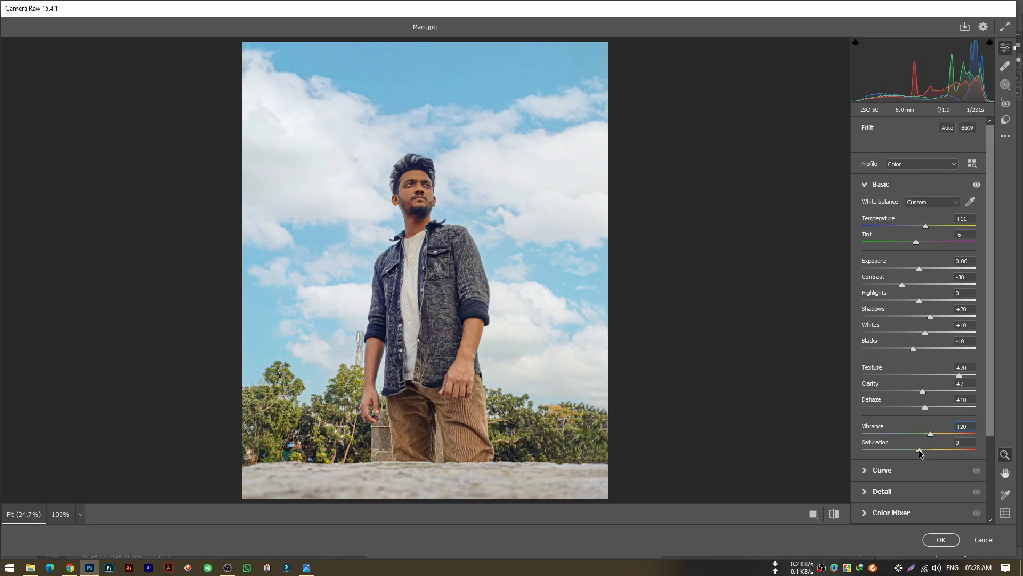
drag(919, 449, 912, 450)
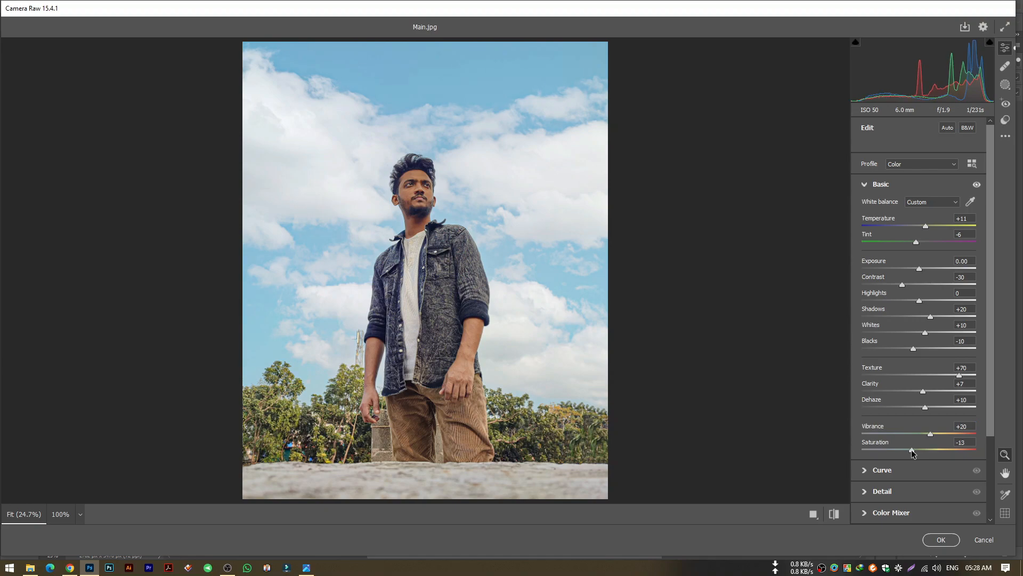
- Lower the Color Mixer Hue of the Greens to the minimum and shift the Aquas hue slightly negative
click(866, 186)
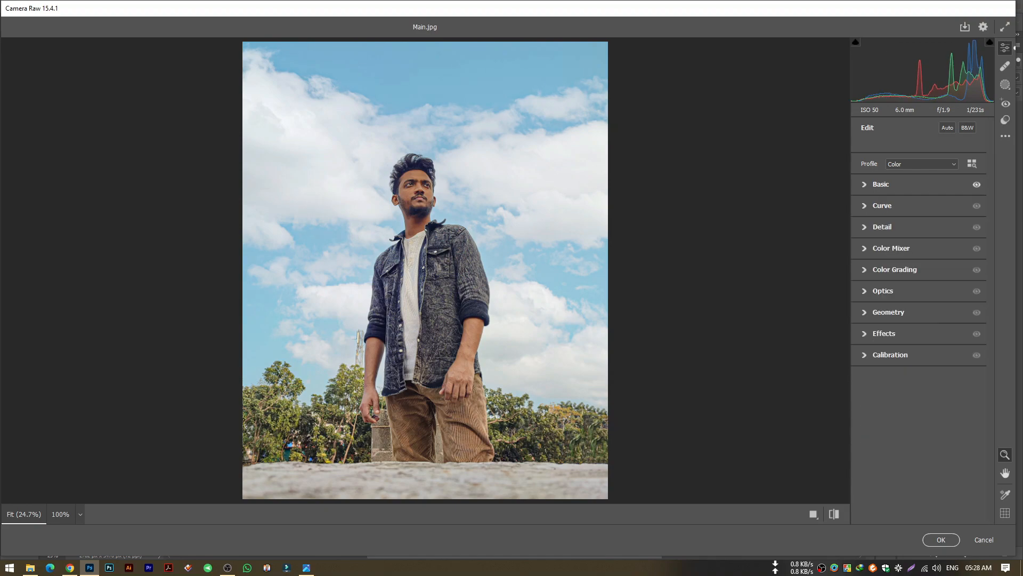
key(alt+Tab)
click(288, 4)
click(865, 251)
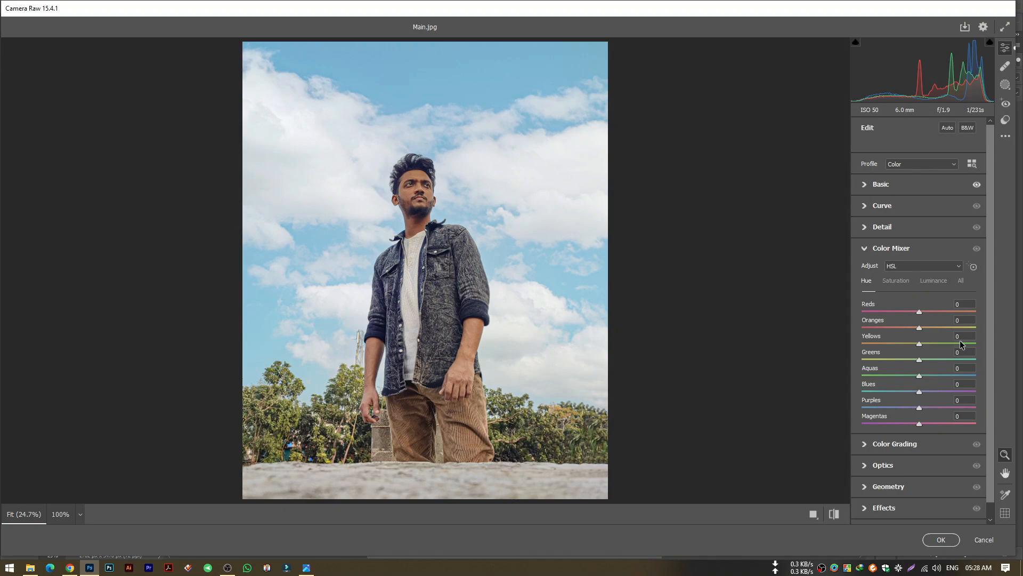
drag(921, 367, 828, 364)
drag(919, 376, 910, 379)
- Set the Color Mixer Saturation of the Oranges to -15 and of the Yellows, Greens and Aquas to -100
click(901, 284)
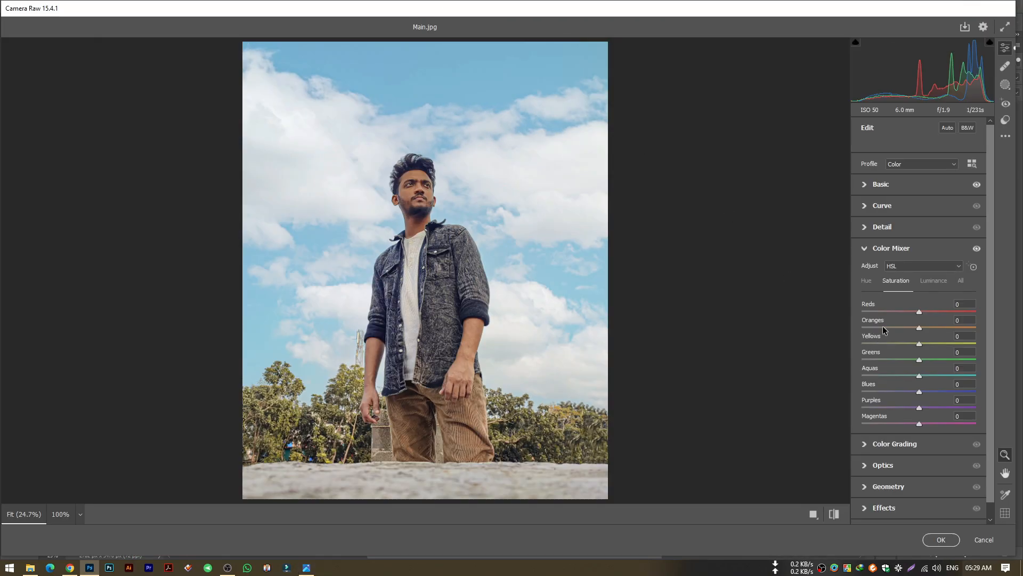
click(919, 328)
text(-15)
drag(920, 344, 862, 344)
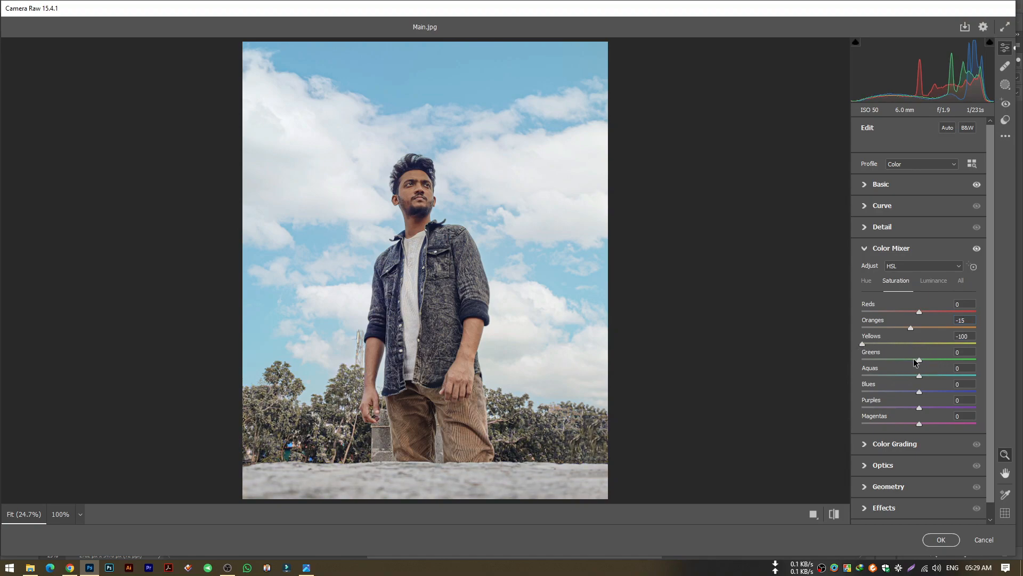
drag(919, 359, 819, 374)
drag(919, 376, 885, 379)
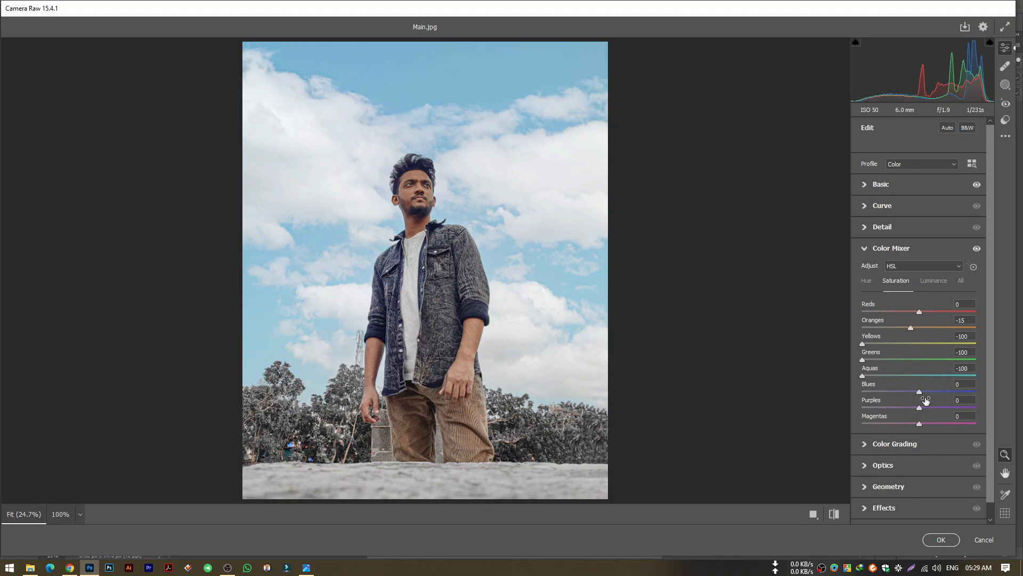
- Set the Color Mixer Saturation of the Blues to +55 and of the Purples and Magentas to -100
click(965, 384)
text(55)
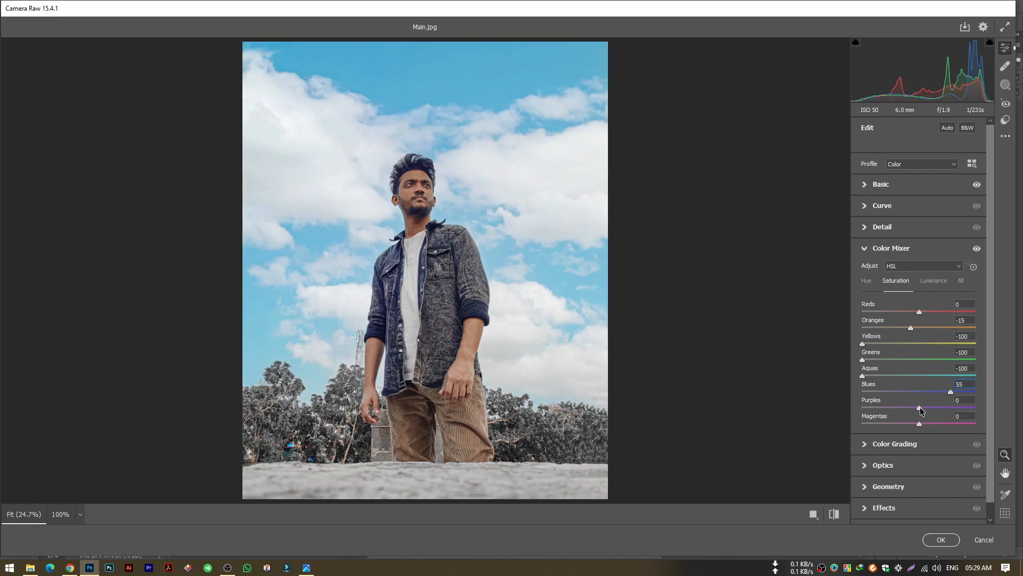
drag(919, 408, 837, 415)
drag(920, 424, 851, 431)
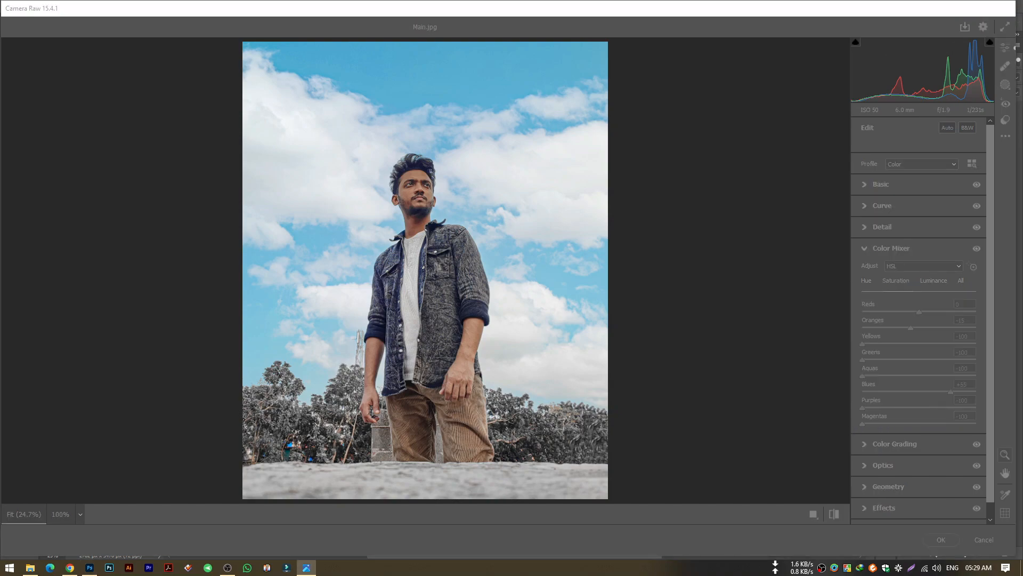
click(727, 17)
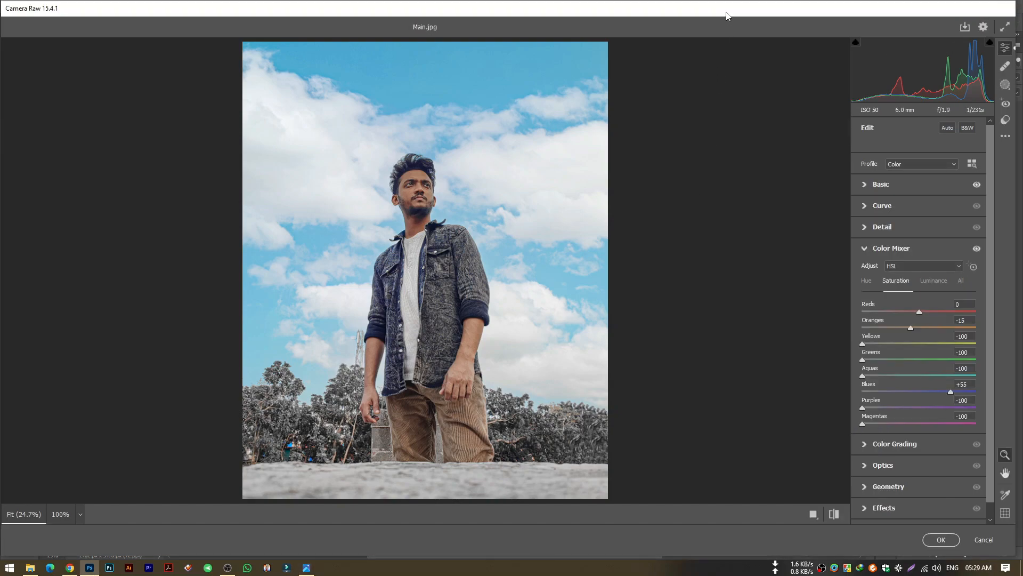
- Set the Color Mixer Luminance of the Oranges to +60
click(932, 281)
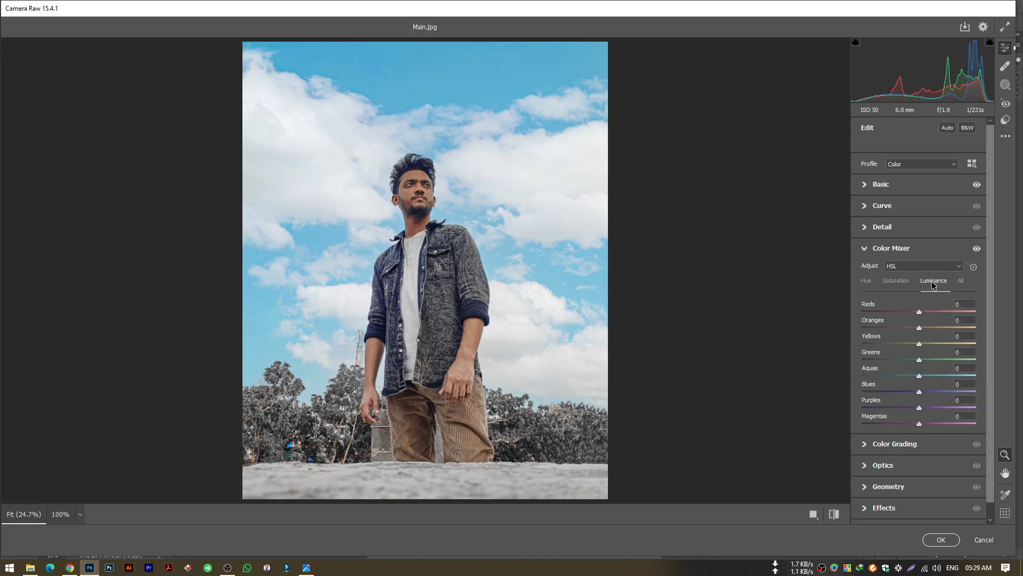
drag(920, 328, 955, 325)
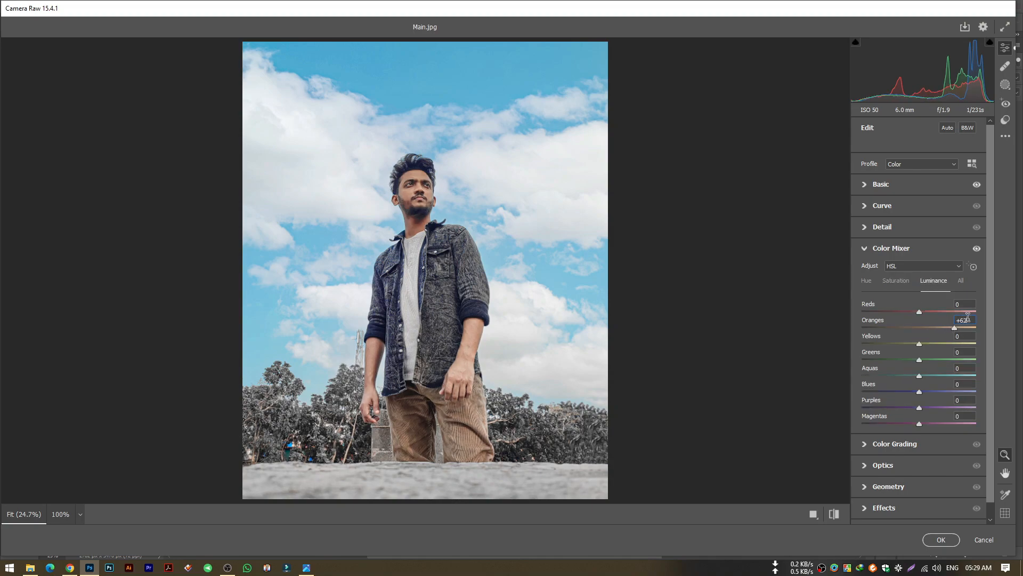
text(60)
click(864, 249)
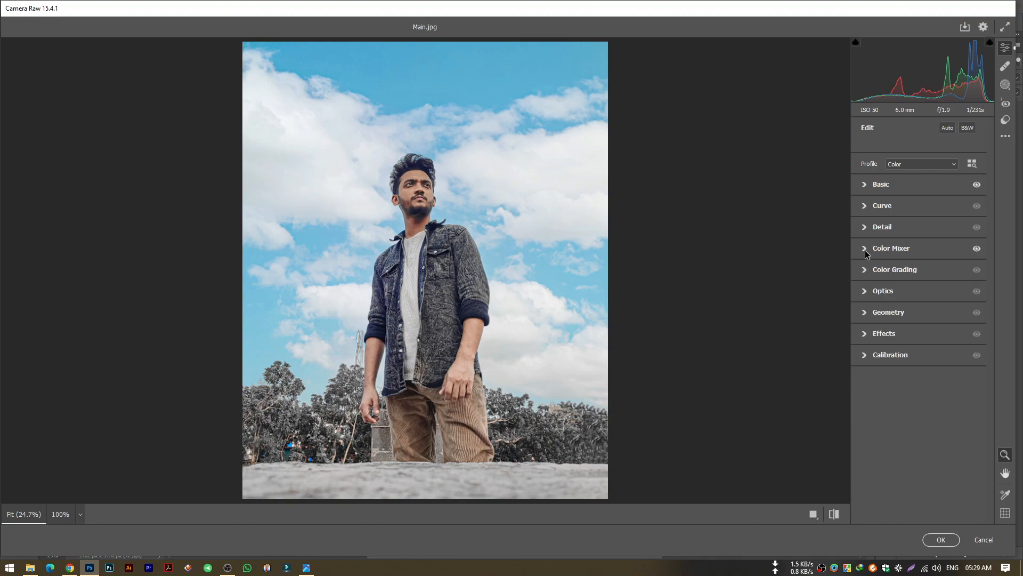
key(Return)
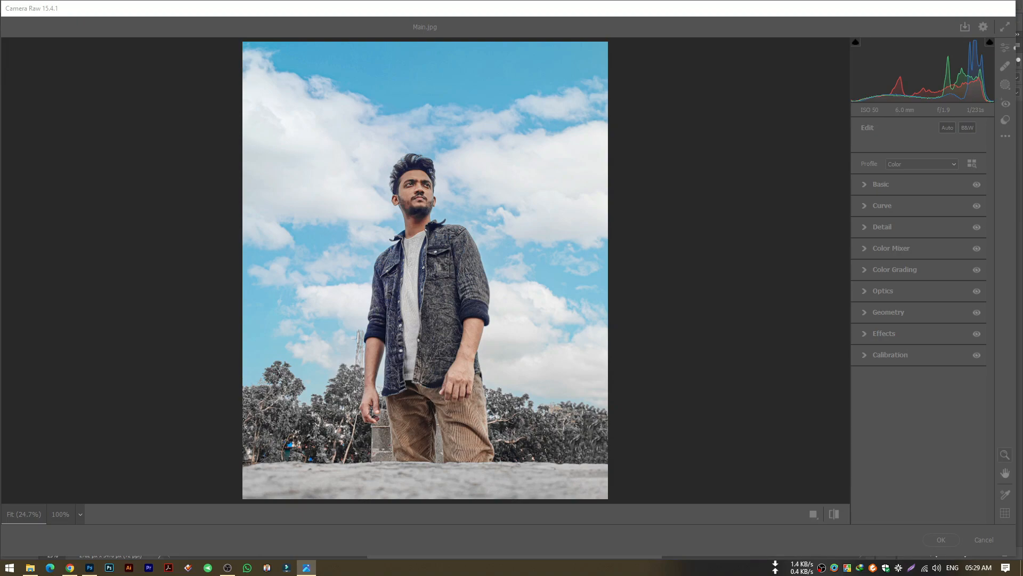
click(353, 4)
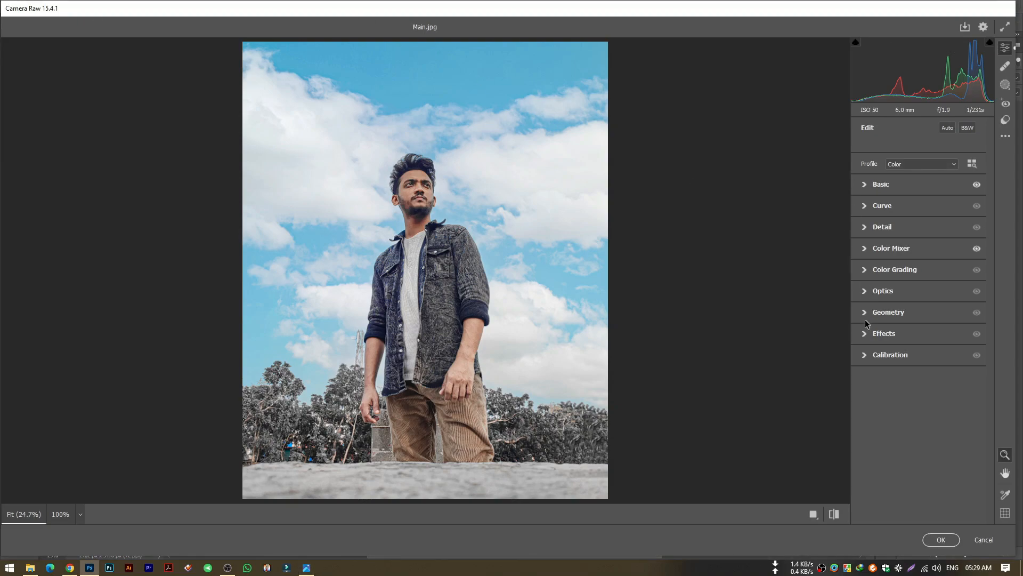
- Grade the shadows toward orange at a hue of about 44 and the highlights toward blue at hue 208, saturation 24
click(865, 270)
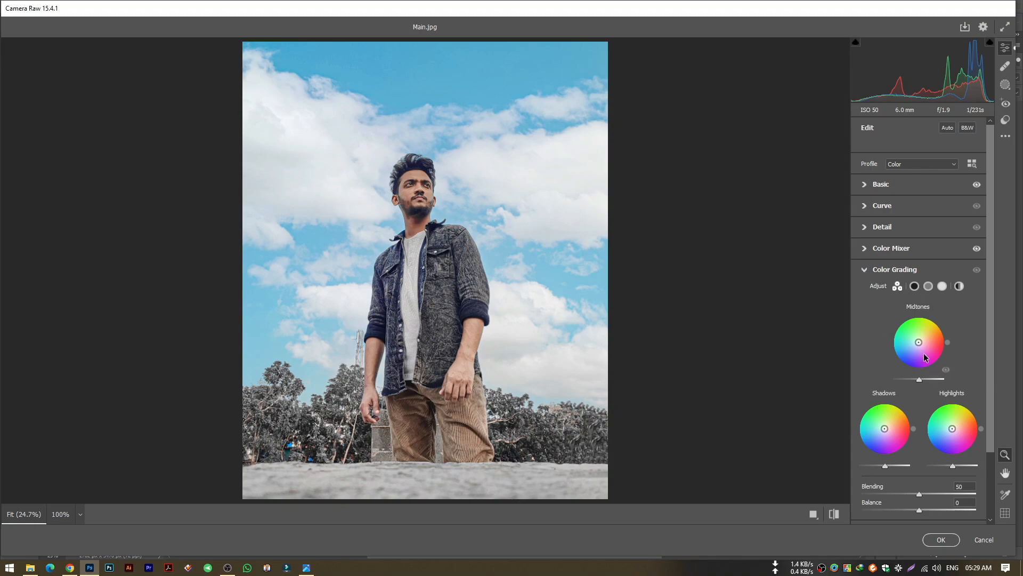
mouse_move(885, 429)
mouse_down()
mouse_move(902, 415)
mouse_move(889, 424)
mouse_up()
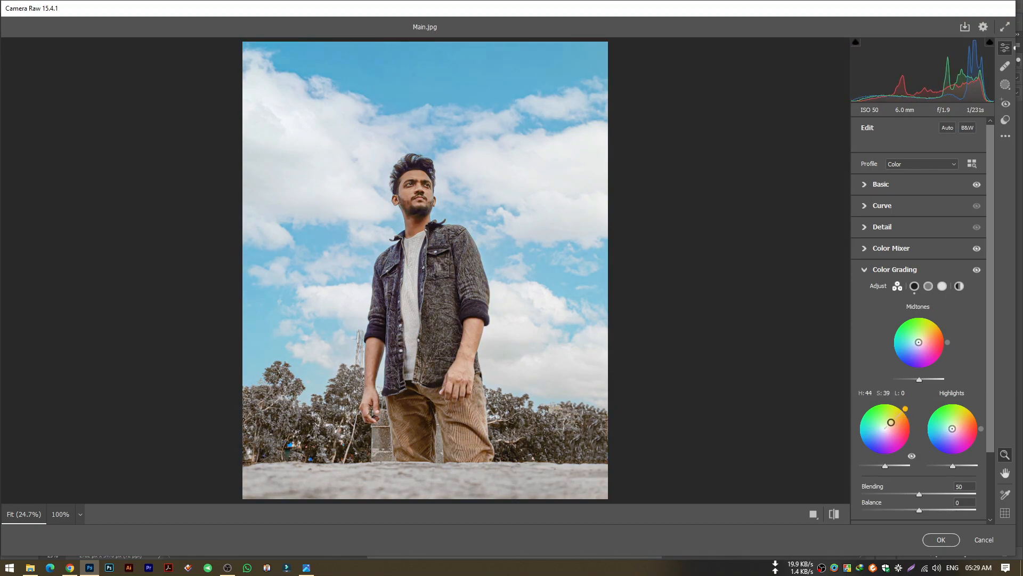
drag(952, 429, 933, 438)
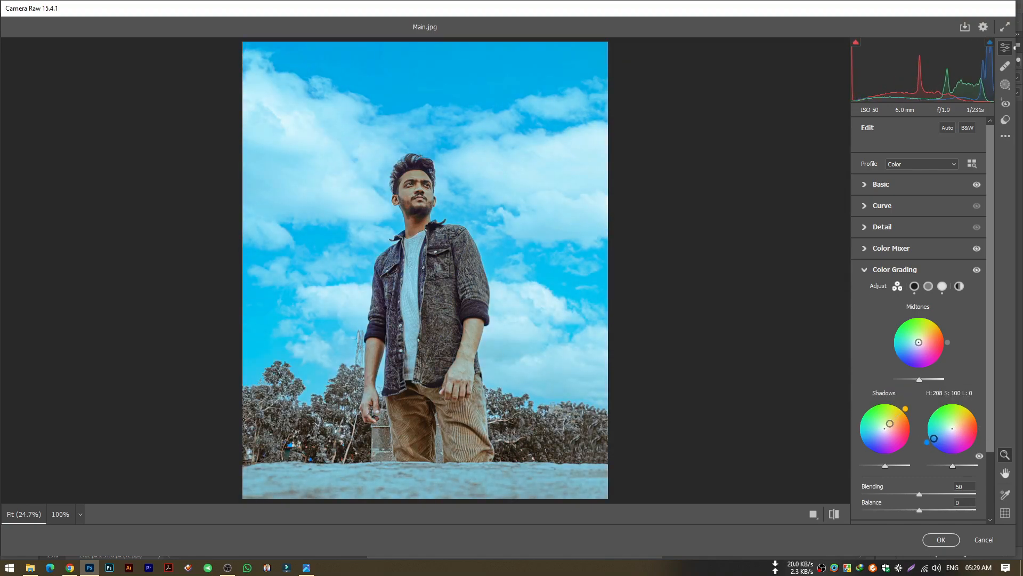
drag(940, 437, 948, 430)
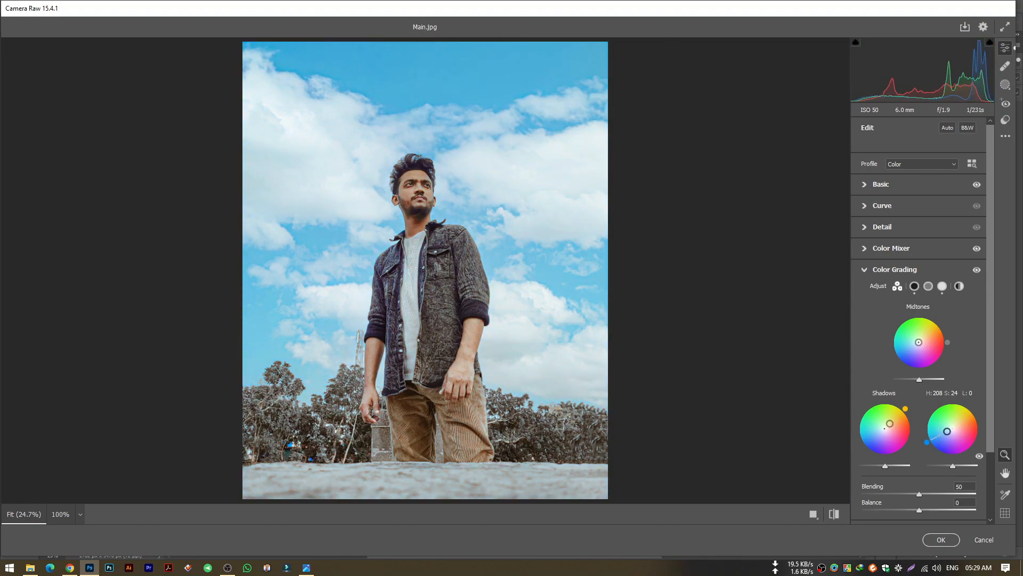
click(865, 270)
key(Return)
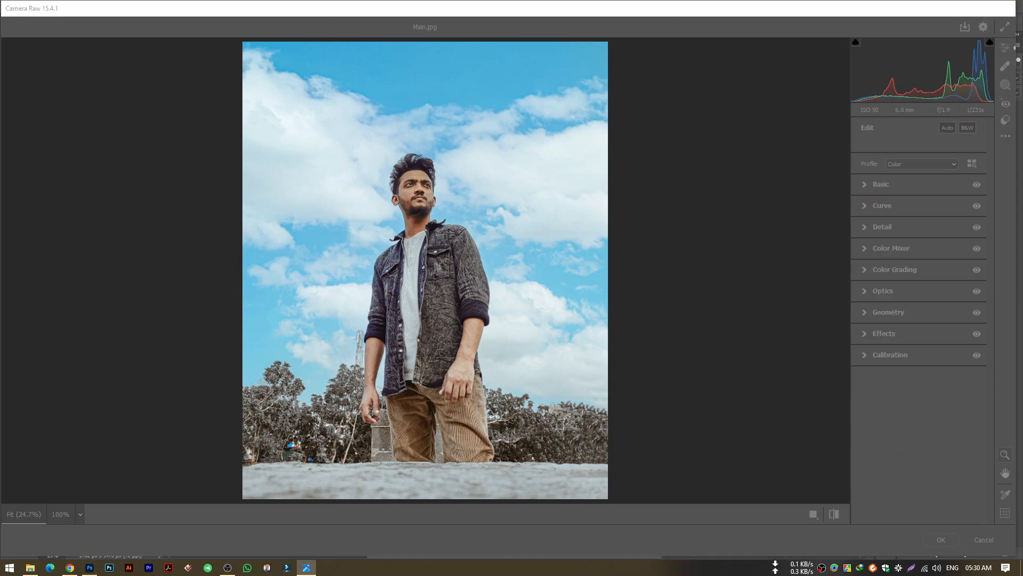
click(283, 11)
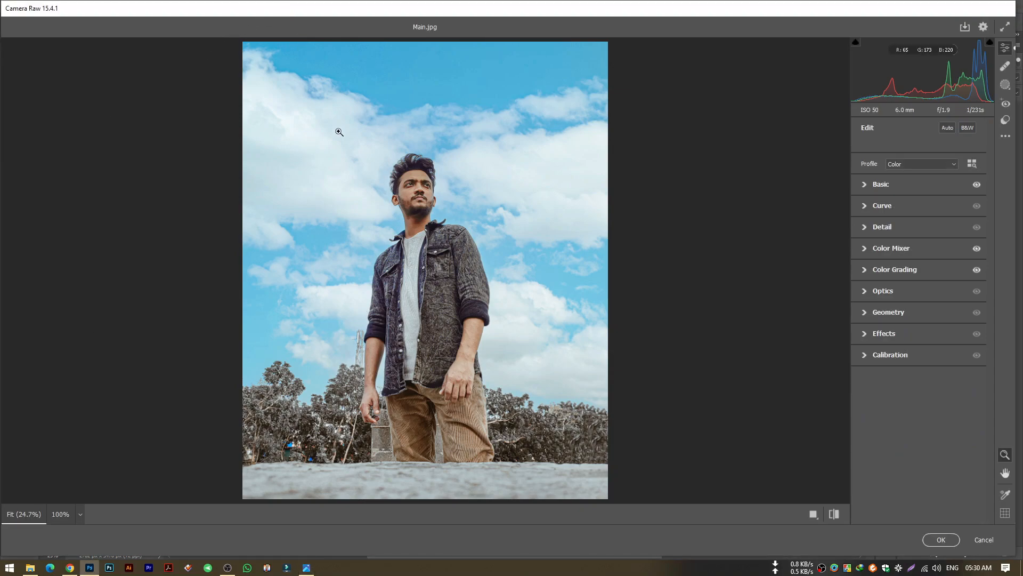
- Lower the Optics Vignette to a moderate negative amount to darken the photo's corners
click(865, 292)
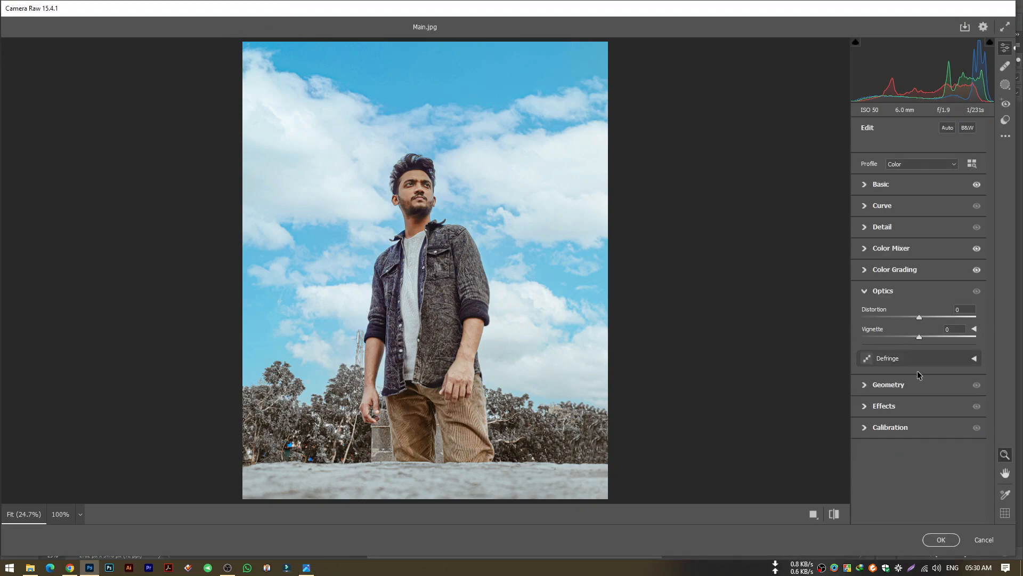
drag(920, 335, 902, 343)
click(865, 292)
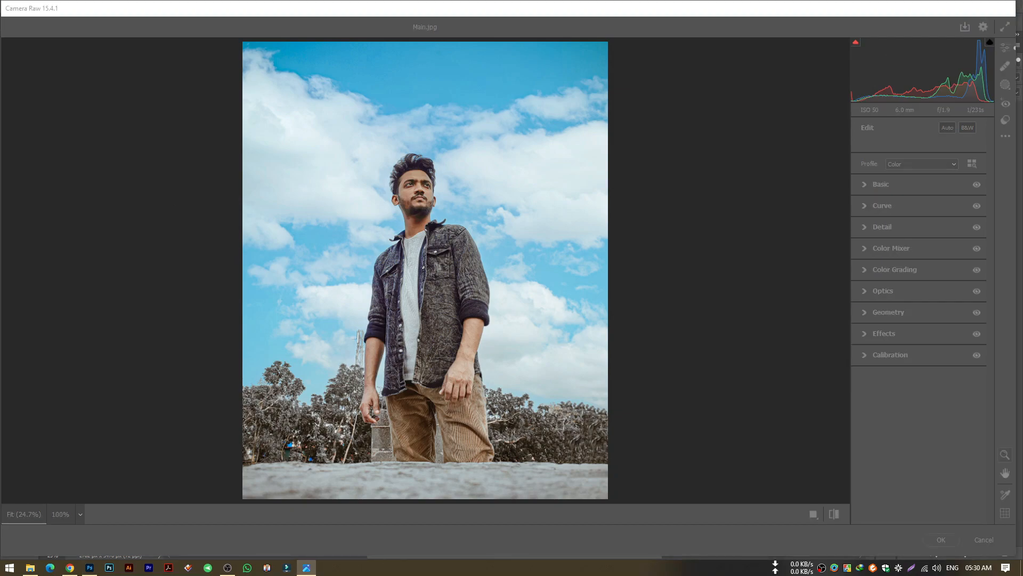
click(363, 9)
- Set the Effects Vignetting to -25
click(865, 334)
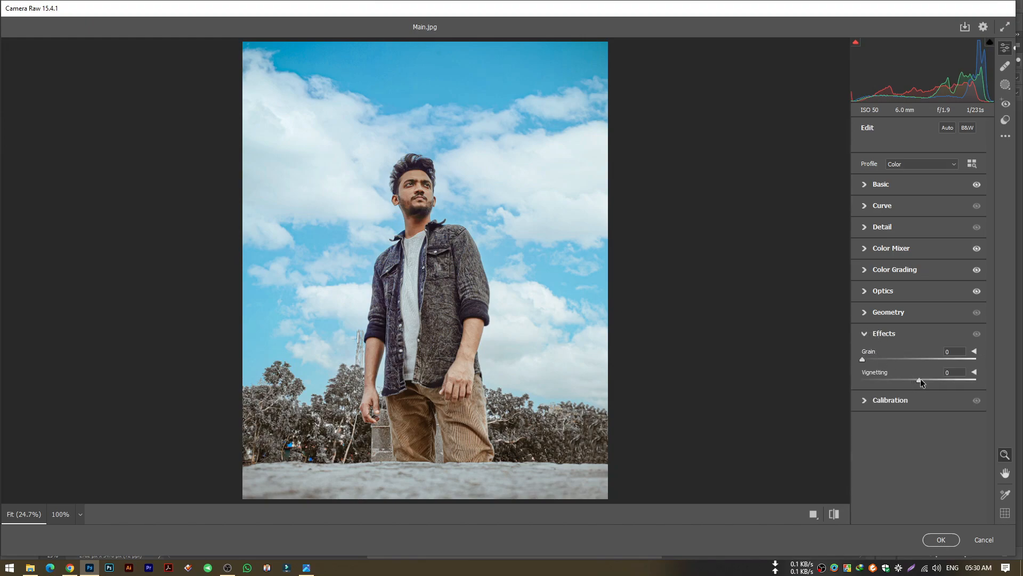
drag(919, 379, 905, 382)
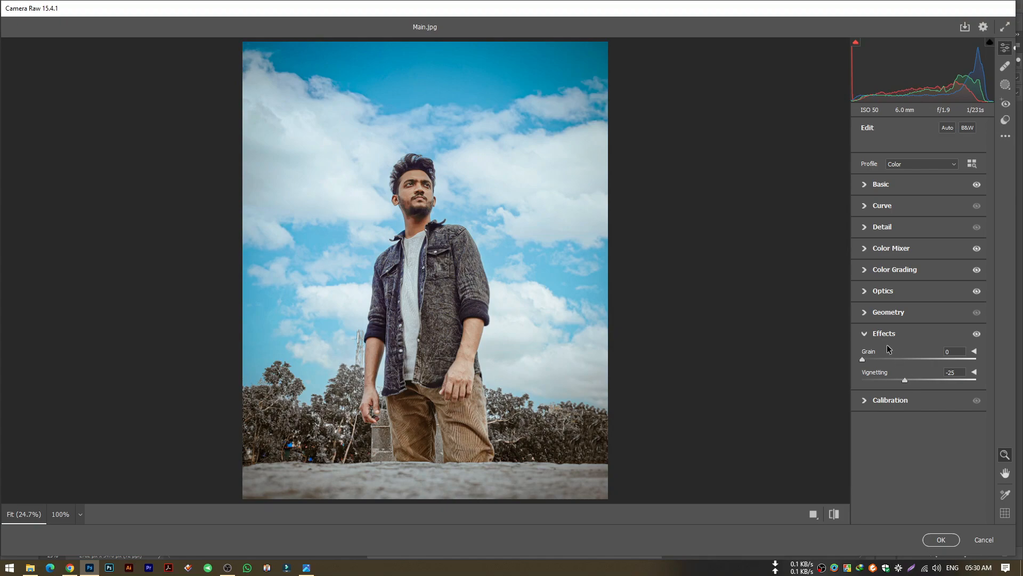
click(865, 334)
- Set the Calibration Red Primary Hue to -8 and its Saturation to -14
click(865, 355)
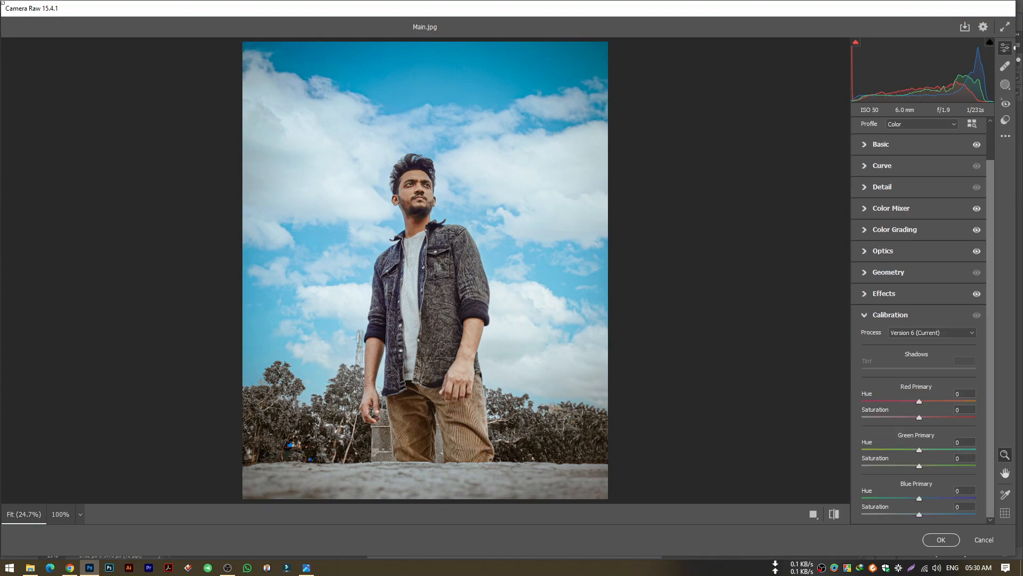
click(664, 14)
click(961, 393)
text(-10)
click(965, 409)
text(-14)
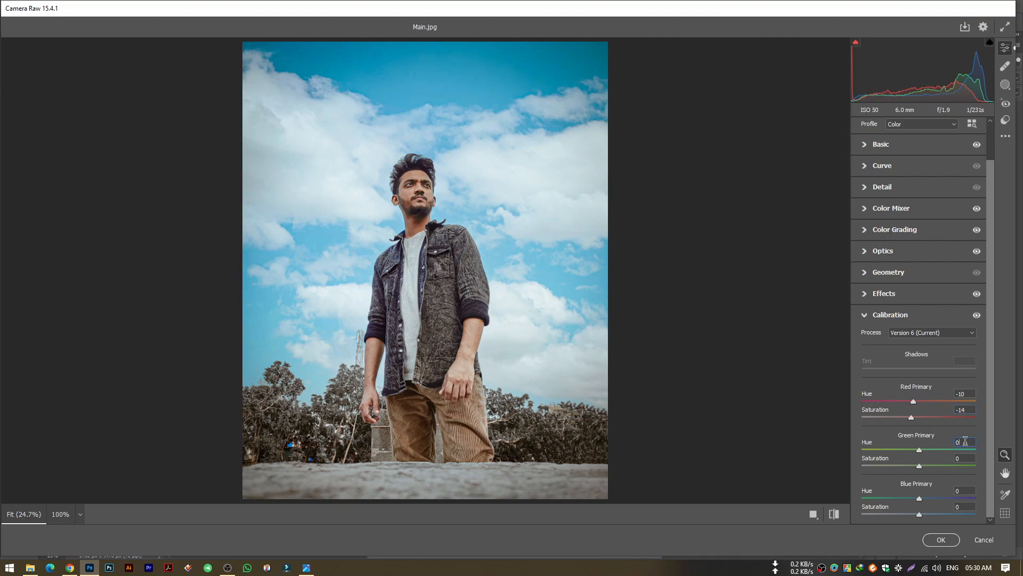
click(961, 393)
text(-8)
- Set the Calibration Green Primary Hue to +12 and its Saturation to -7
drag(919, 450, 926, 449)
click(962, 458)
text(-7)
- Set the Calibration Blue Primary Hue to -11 and its Saturation to -4
click(967, 490)
text(-11)
key(Tab)
text(-4)
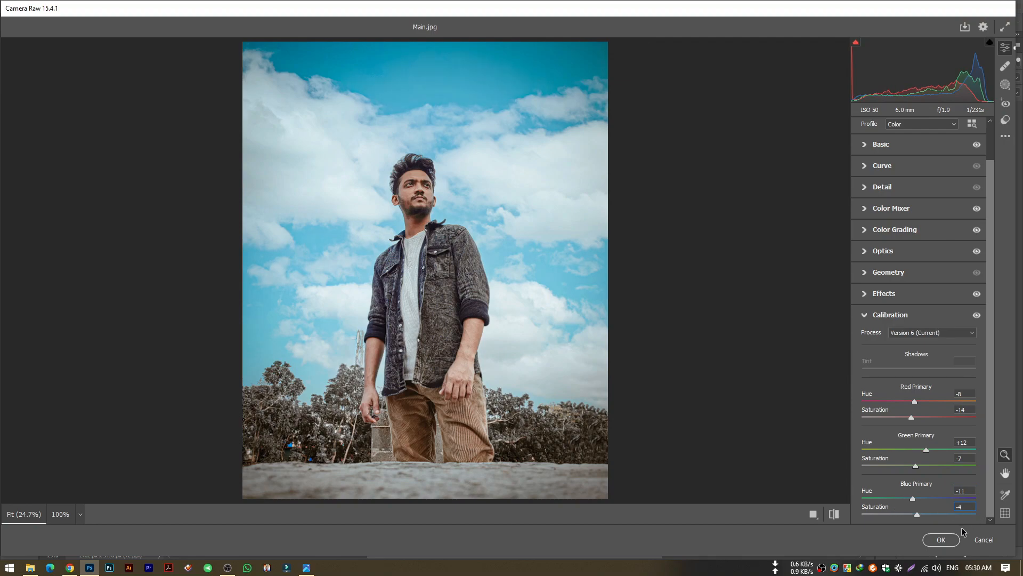
- Apply the Camera Raw filter and hide and reshow the Main layer to compare before and after
click(928, 536)
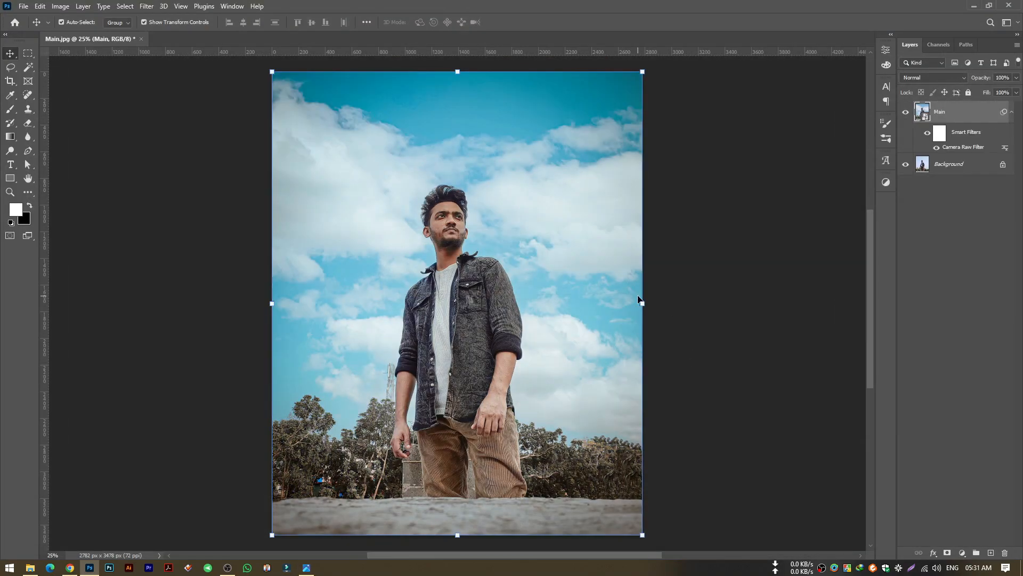
click(906, 113)
click(906, 113)
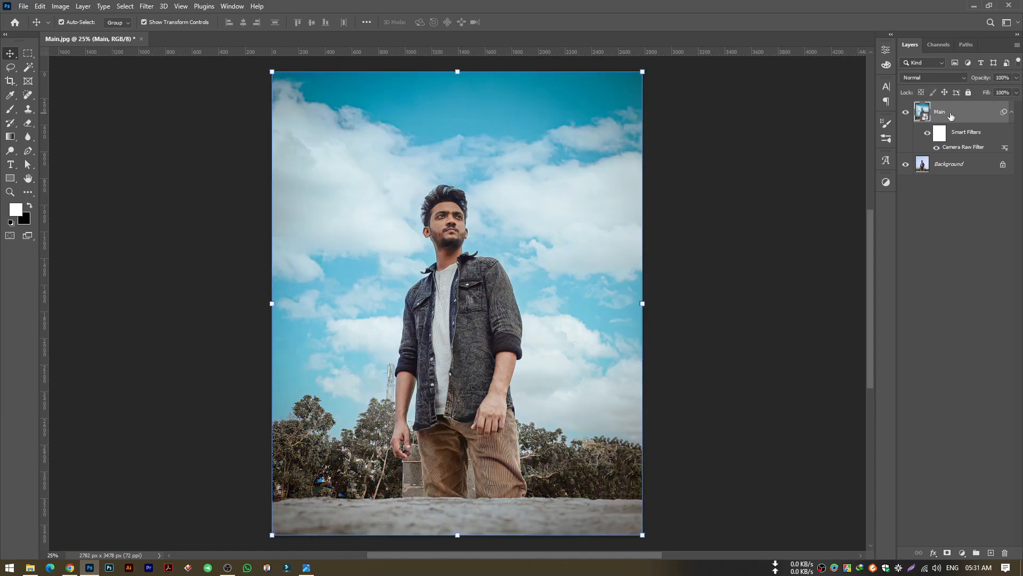
- Add 6.5% uniform monochromatic noise to the Main smart object and collapse its smart filters list
click(147, 5)
mouse_move(196, 171)
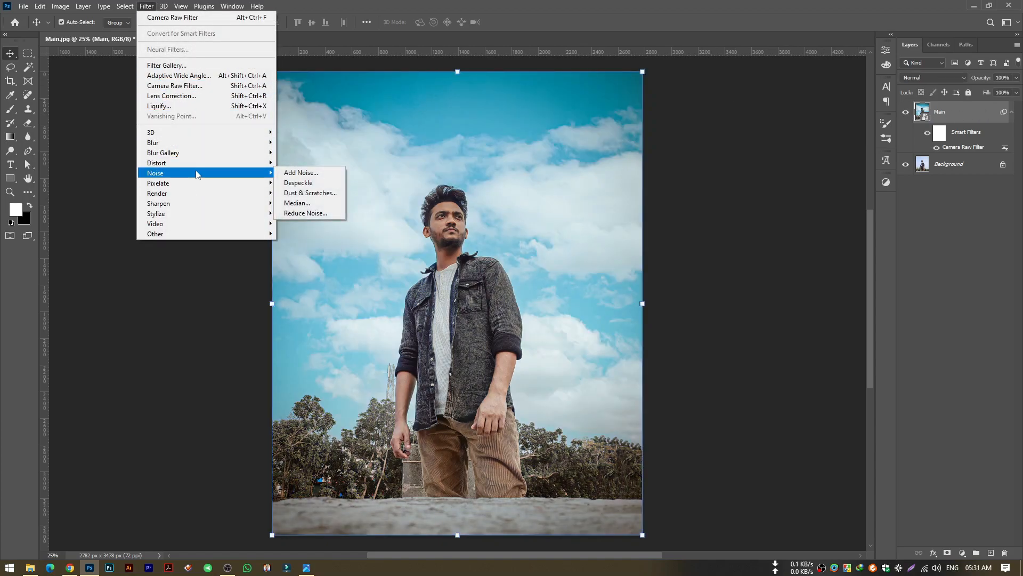
click(298, 175)
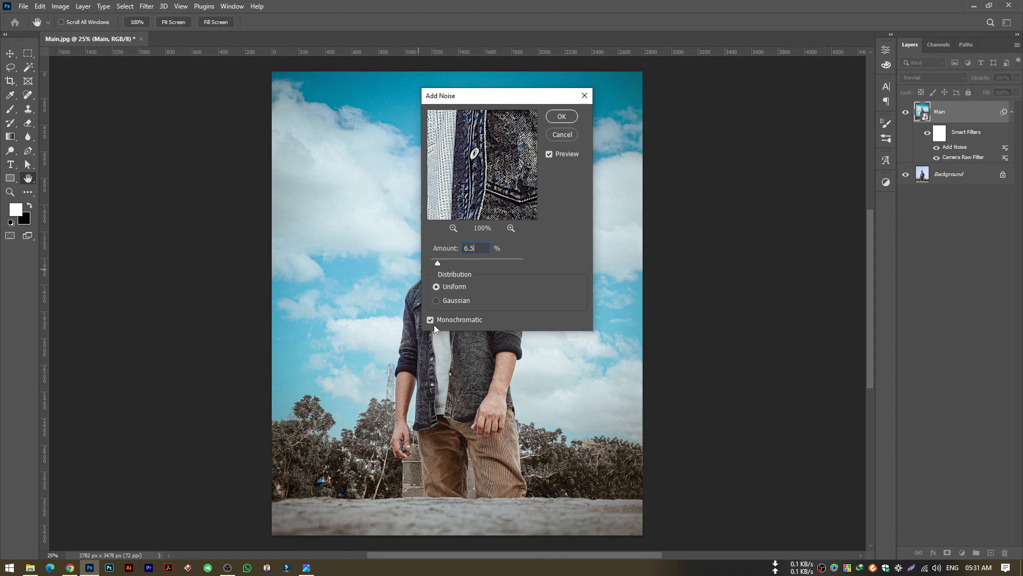
click(564, 119)
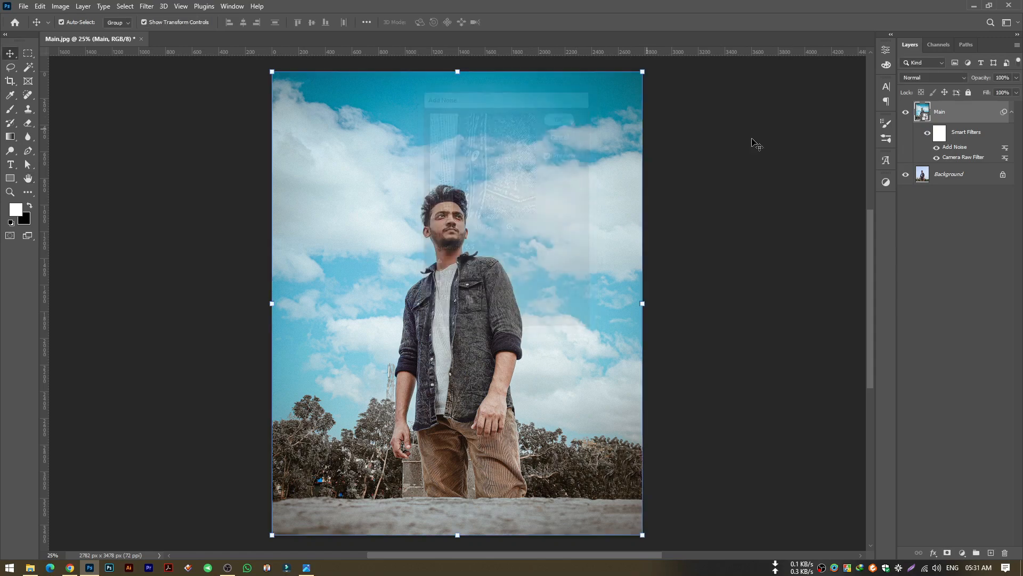
click(1012, 112)
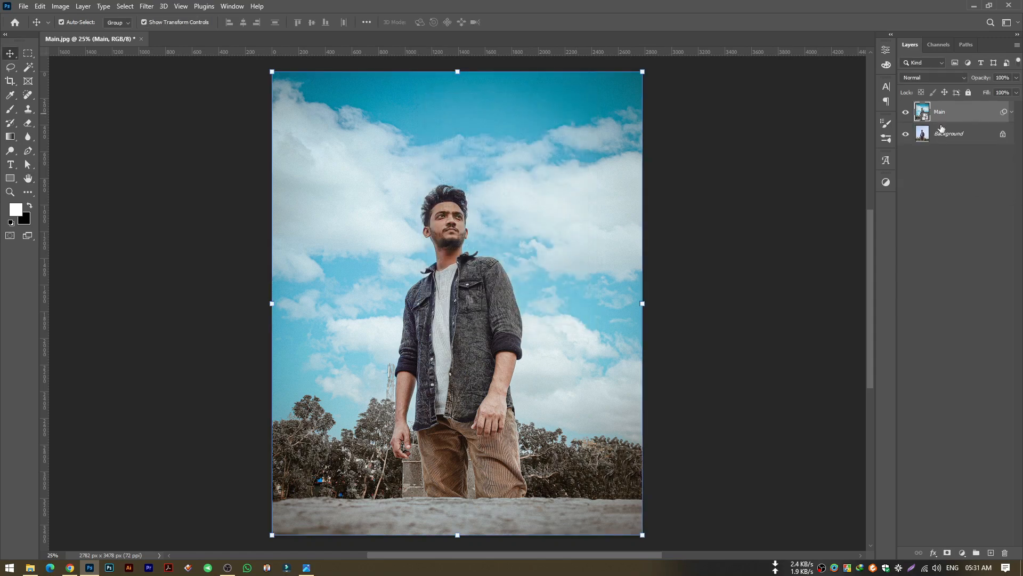
- Add a Photo Filter adjustment layer above the Main layer and set its filter to Yellow
key(alt+Tab)
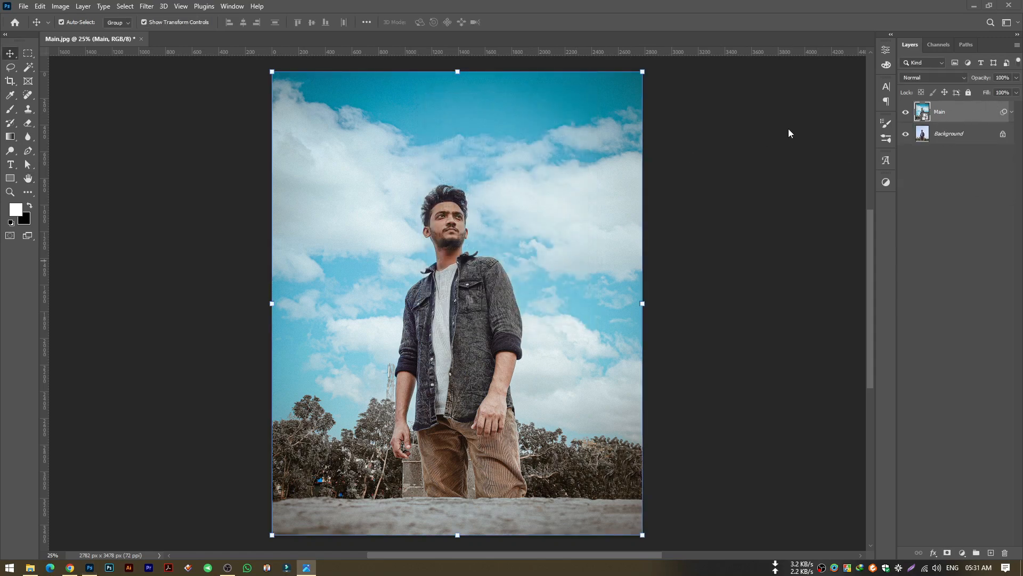
click(974, 109)
click(886, 183)
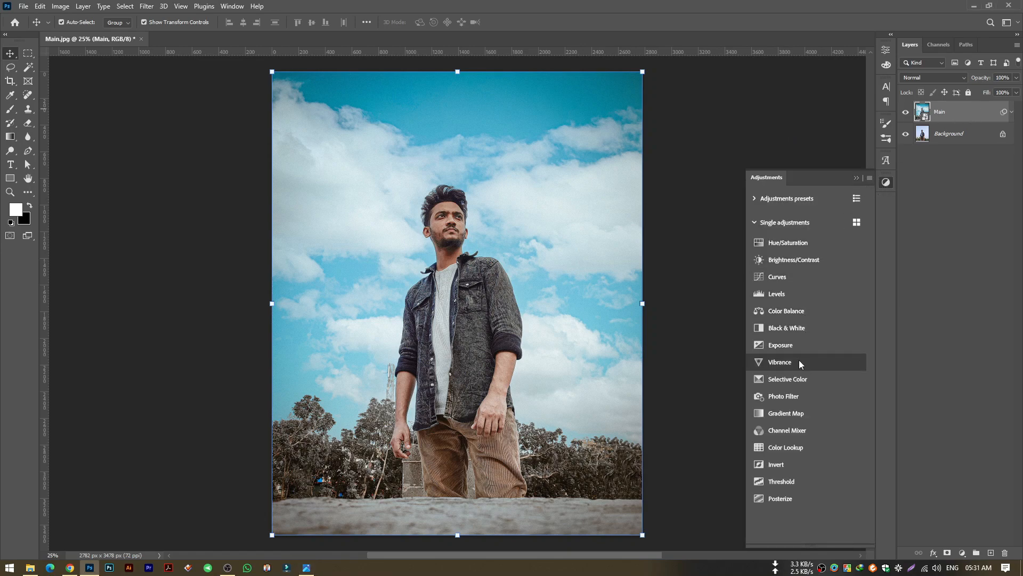
click(804, 397)
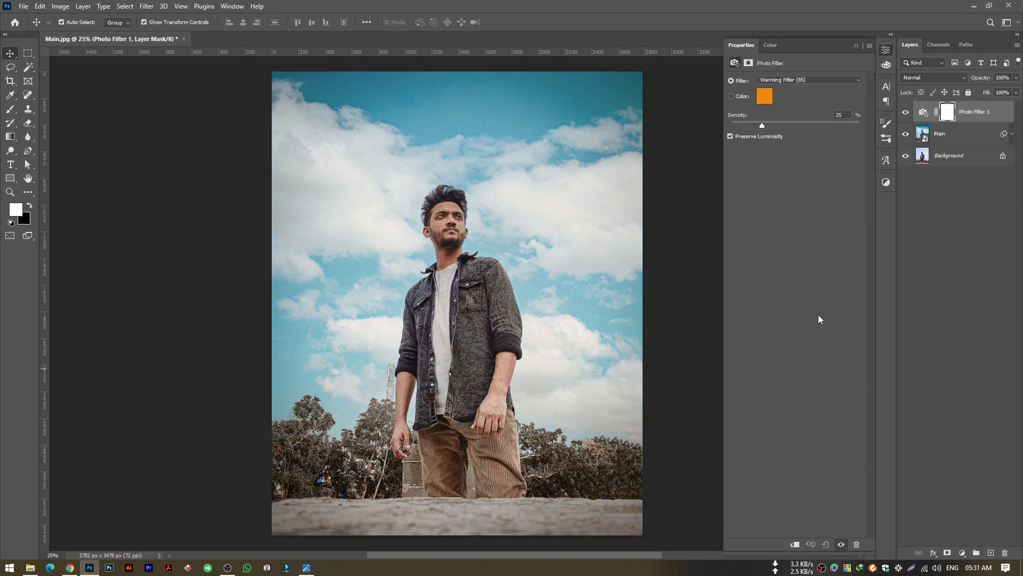
click(785, 81)
click(798, 156)
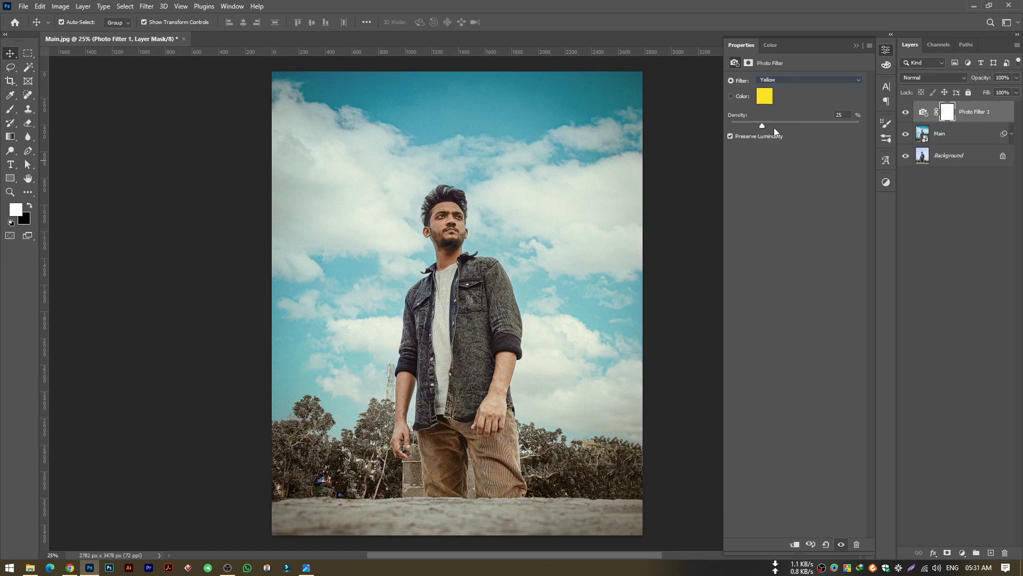
- Set the Photo Filter's density to 15%
drag(762, 126, 761, 126)
key(BackSpace)
text(0)
key(BackSpace)
key(BackSpace)
text(15)
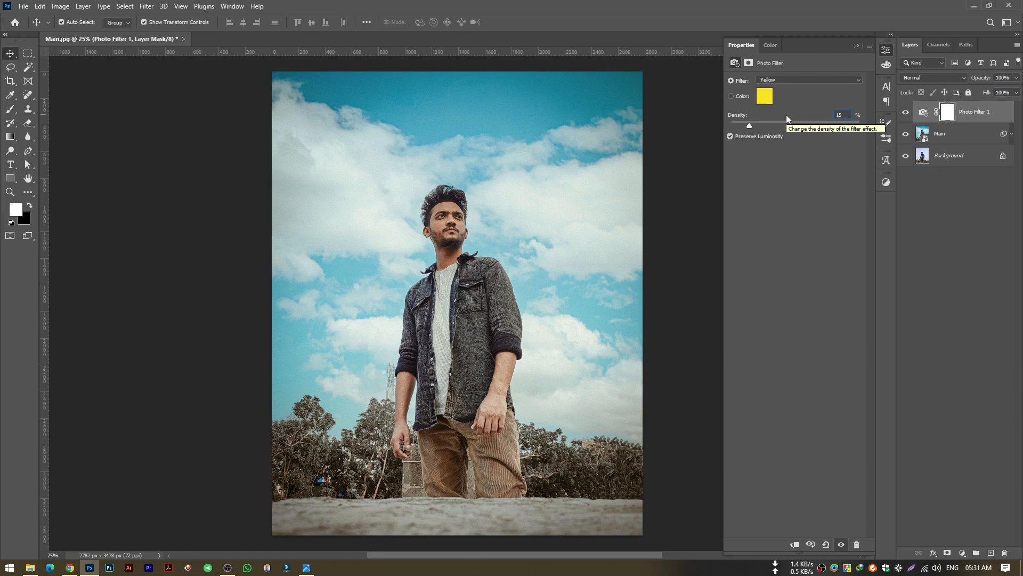
- Merge the Photo Filter adjustment with the Main layer
click(989, 135)
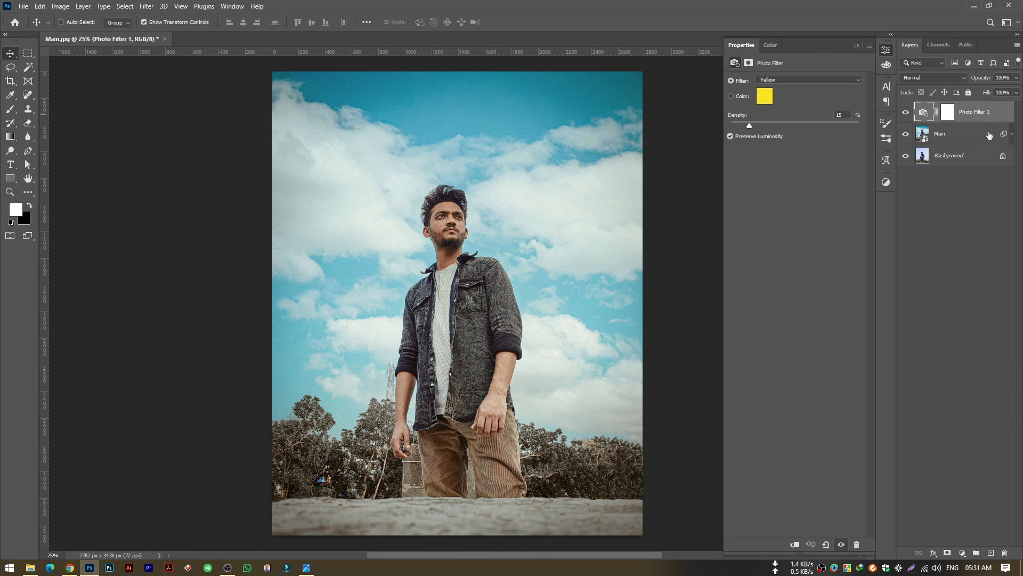
key(ctrl+e)
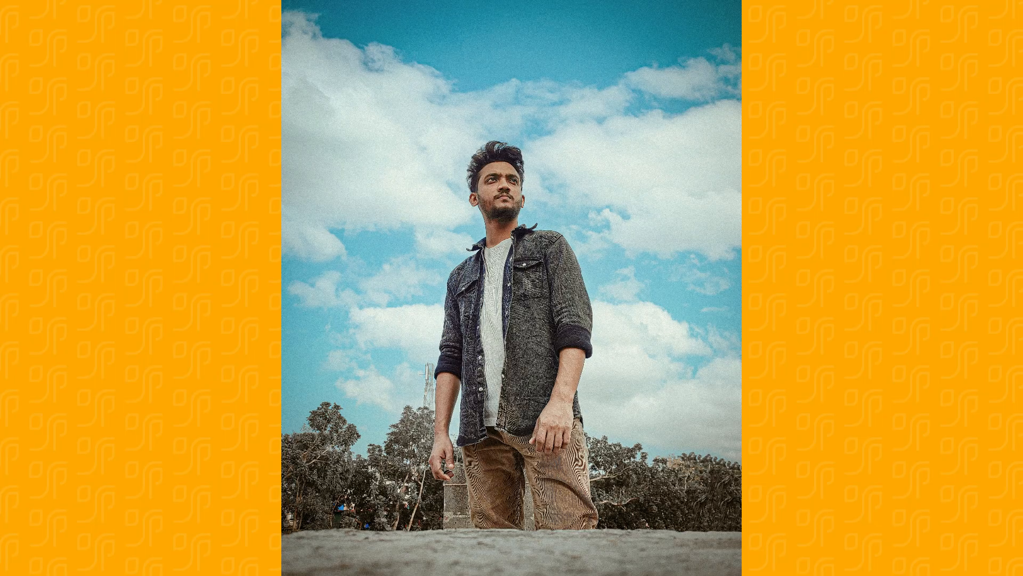